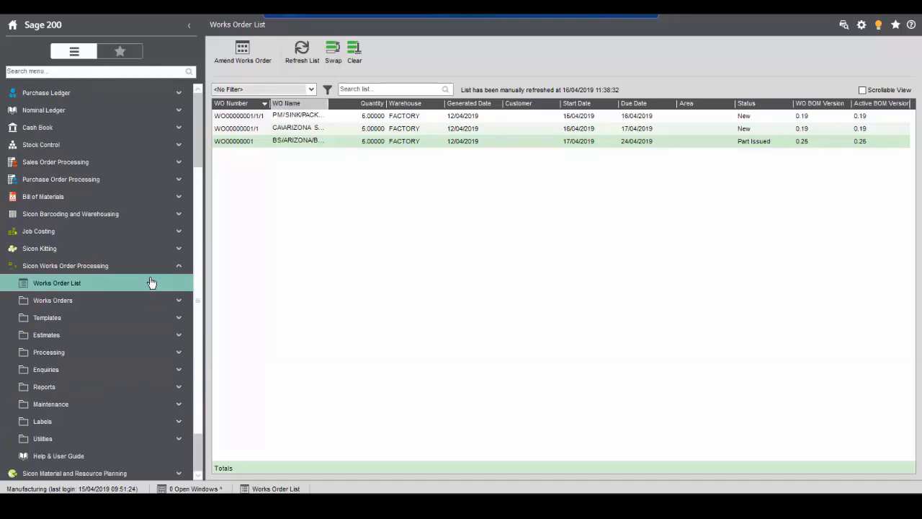
Step: Search all current works orders in Process Works Orders and expand the Arizona Beech Basic Kitchen order to its sub-assembly orders
left_click(152, 283)
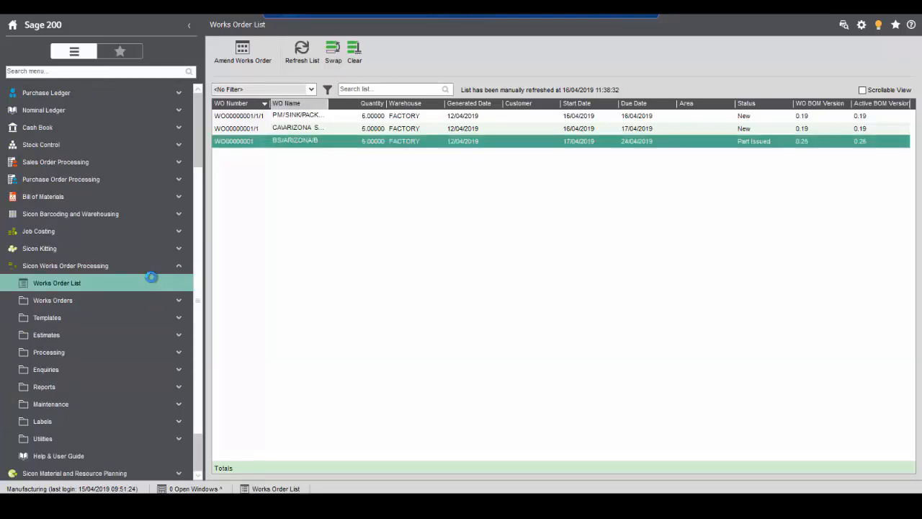
left_click(147, 300)
left_click(114, 351)
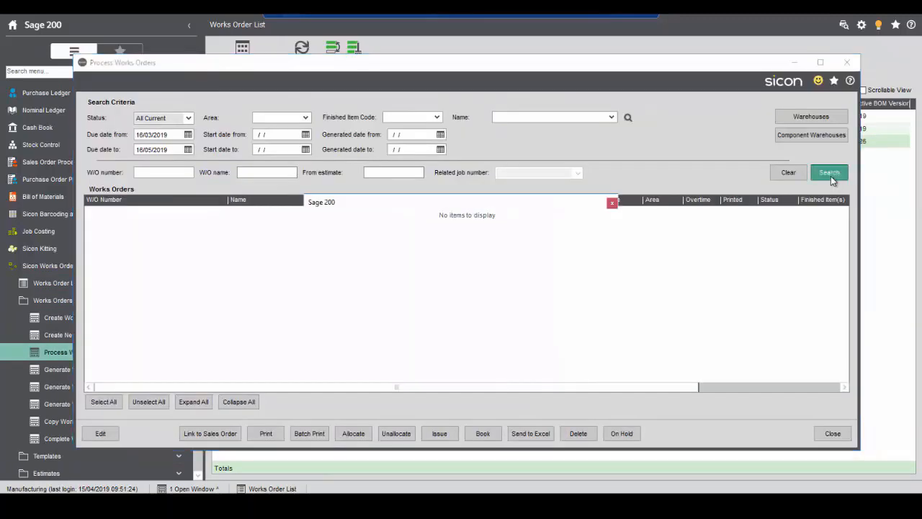
left_click(831, 175)
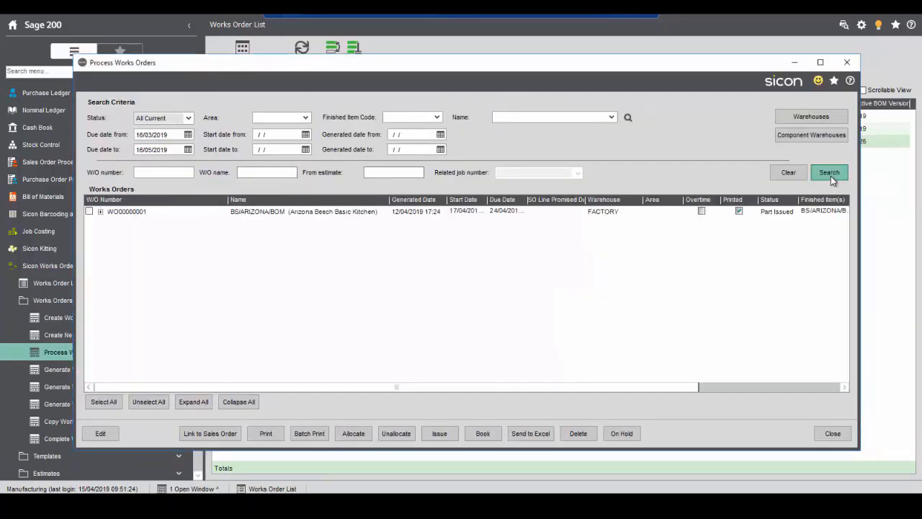
left_click(100, 212)
left_click(110, 223)
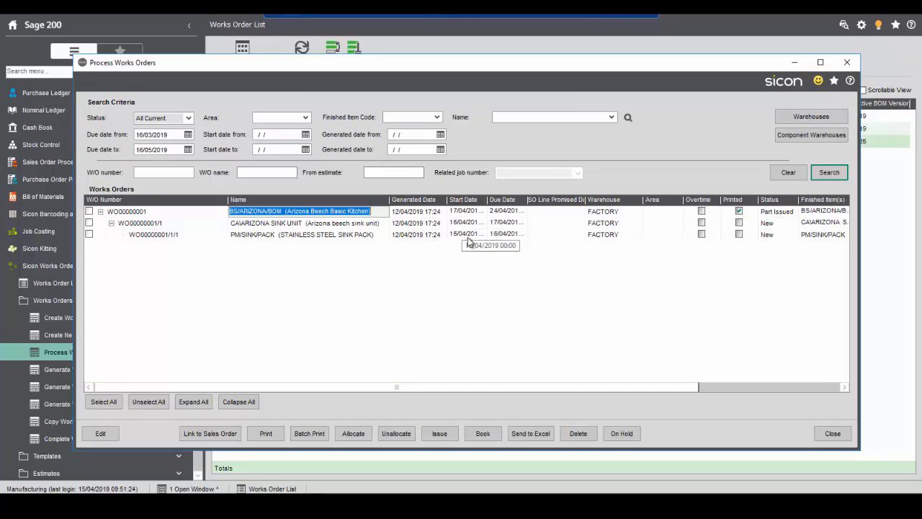
Step: Open the parent BS/ARIZONA/BOM works order for editing and maximise its window
left_click(122, 212)
left_click(106, 434)
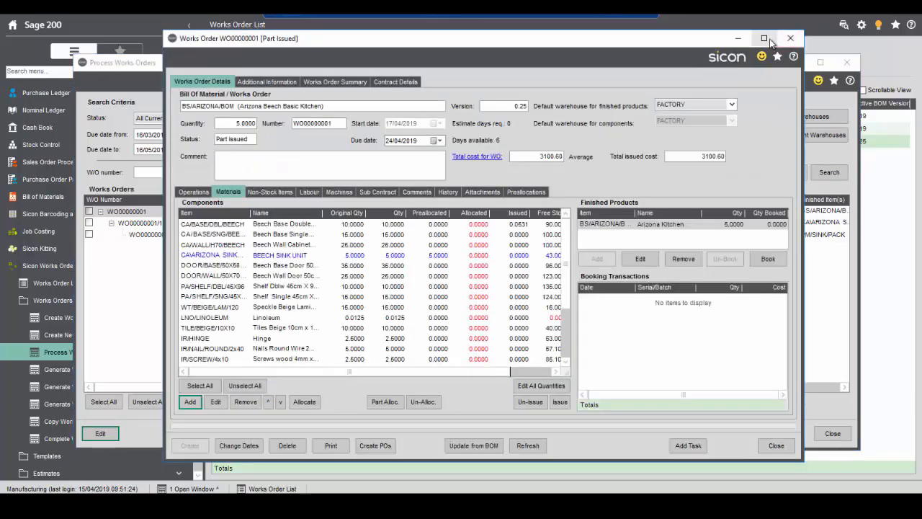
left_click(765, 38)
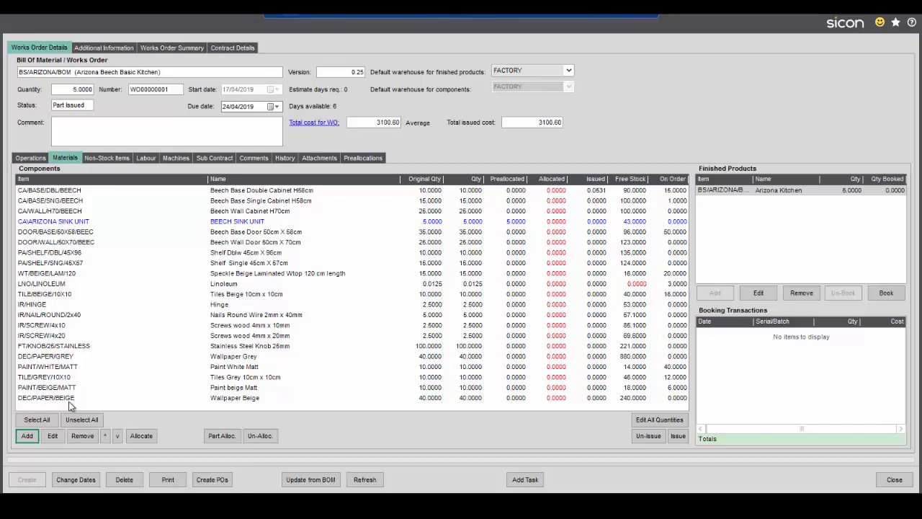
Step: Show the sub-assembly works order for the CA\ARIZONA SINK UNIT component and move its window aside from the parent order
left_click(93, 225)
left_click(188, 232)
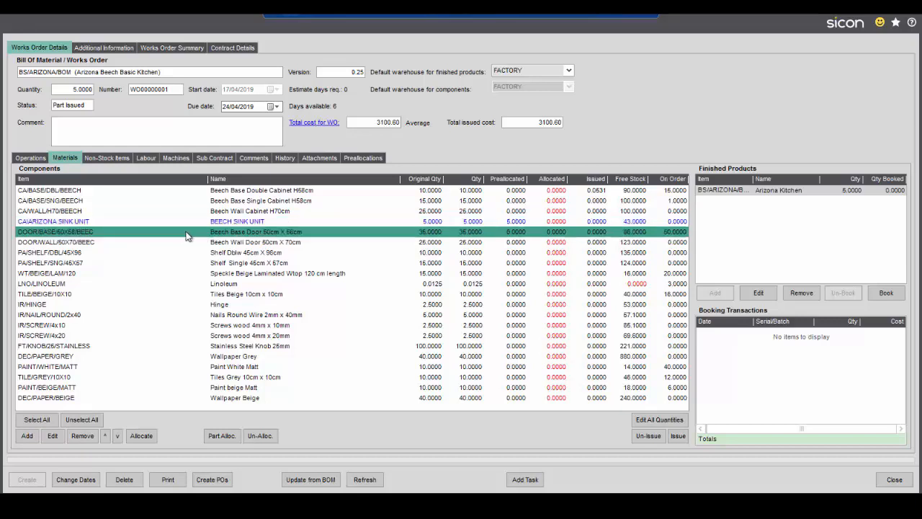
left_click(222, 223)
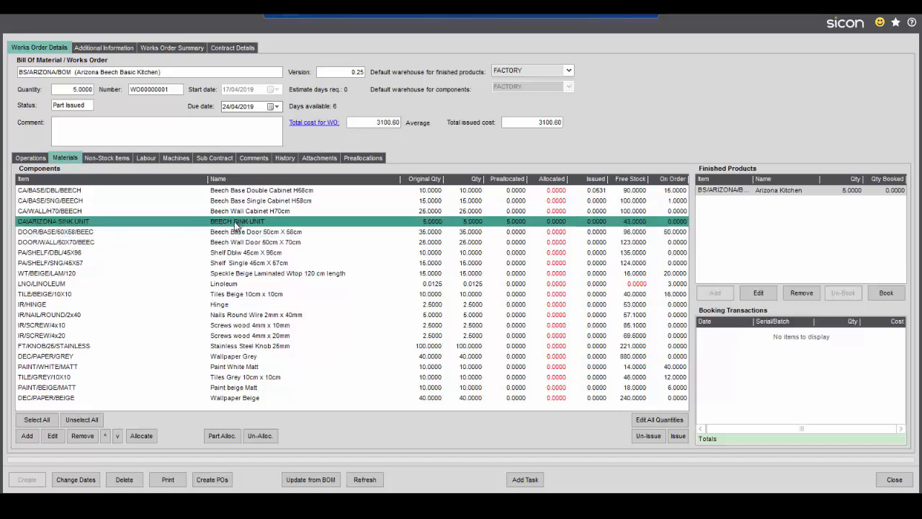
right_click(234, 223)
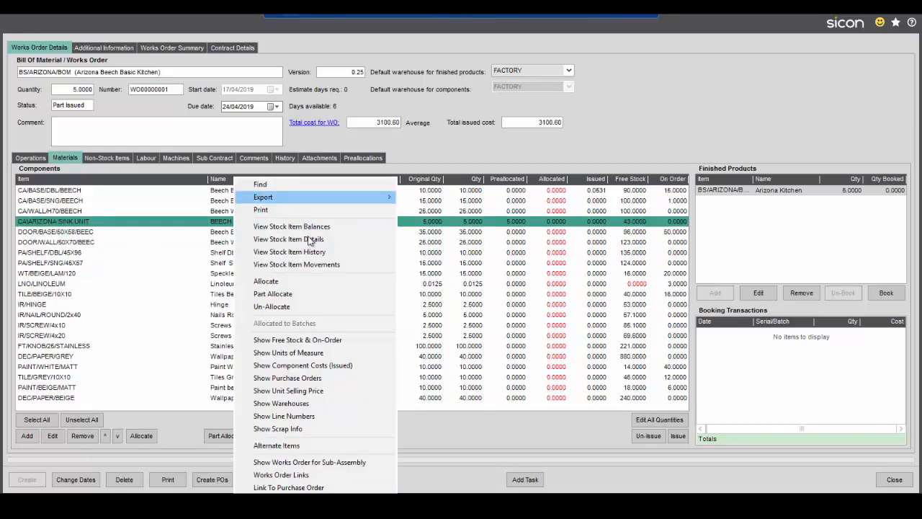
left_click(345, 465)
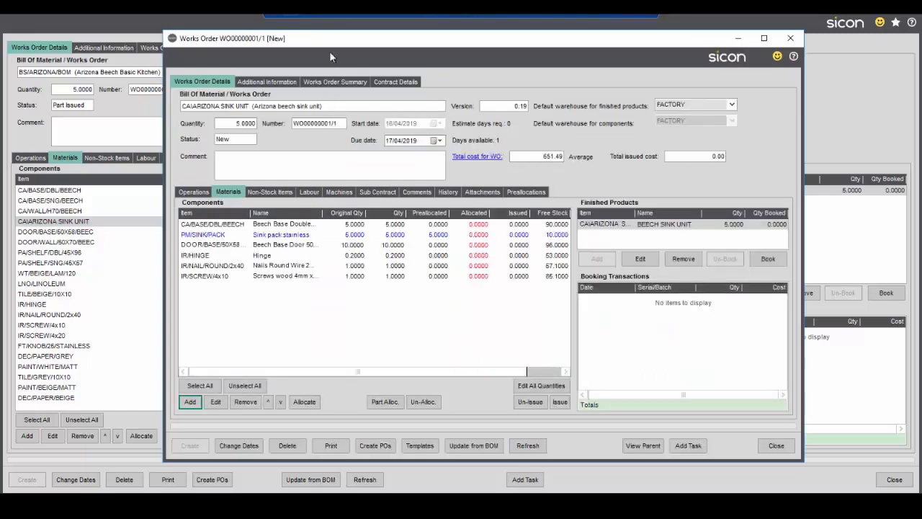
left_click_drag(340, 42, 433, 72)
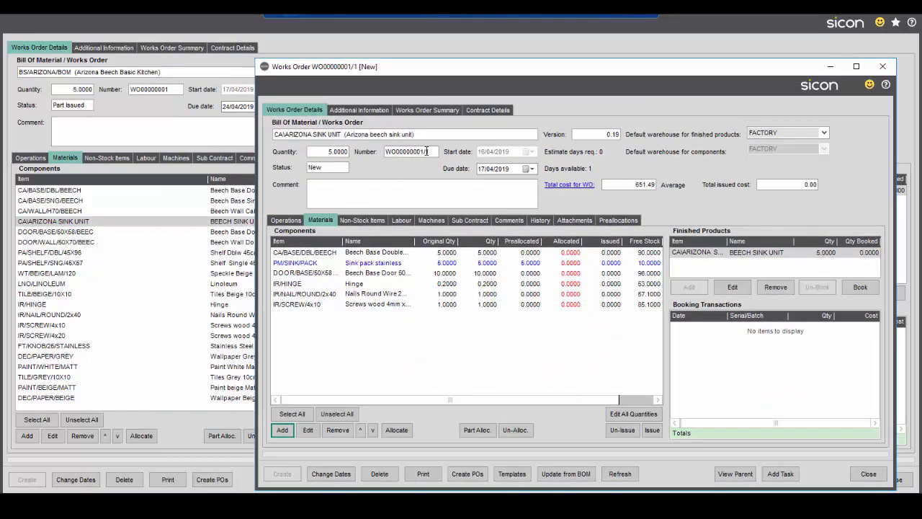
Step: Show the sub-assembly works order for the PM/SINK/PACK component, then close both sub-assembly orders
left_click(353, 263)
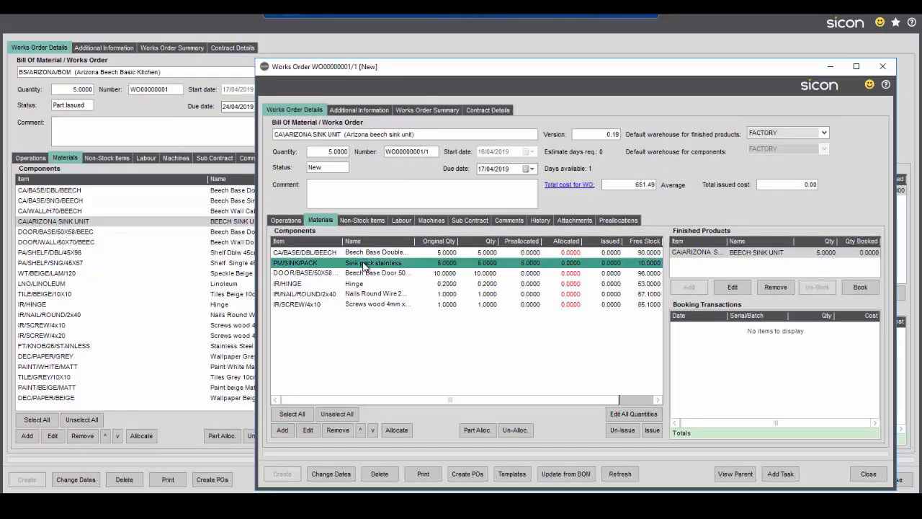
right_click(364, 264)
left_click(432, 462)
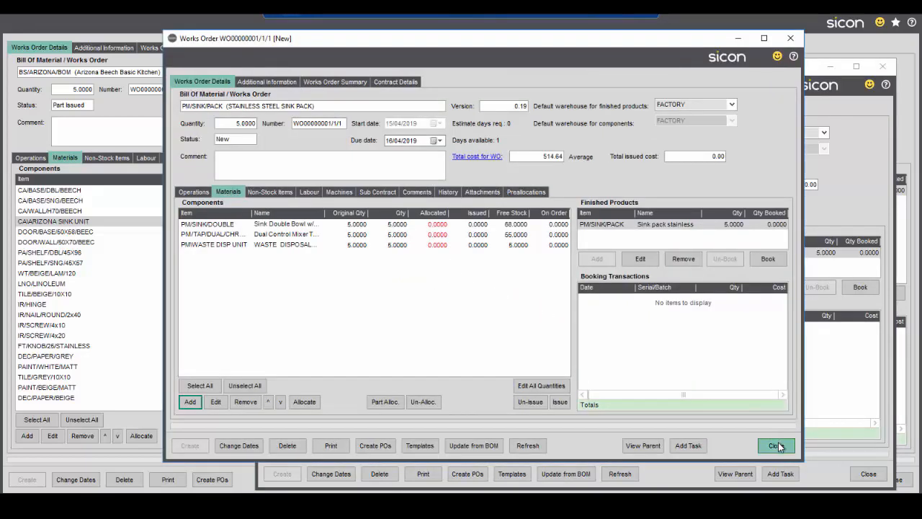
left_click(776, 446)
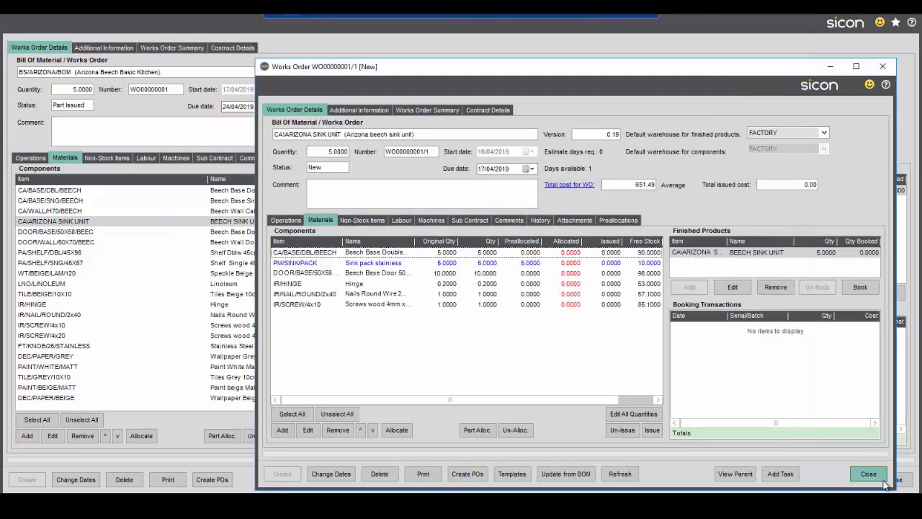
left_click(868, 474)
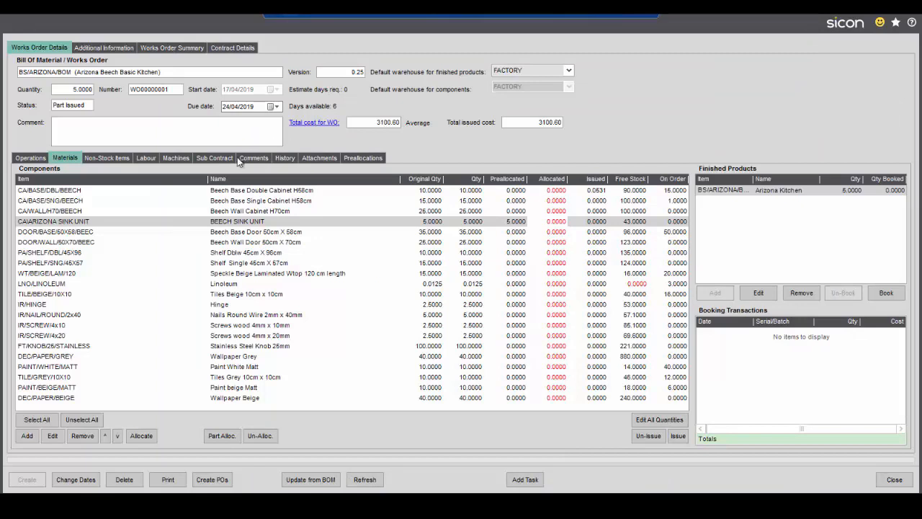
Step: Review the kitchen works order's labour, machine and operation lines, and return to its materials
left_click(147, 160)
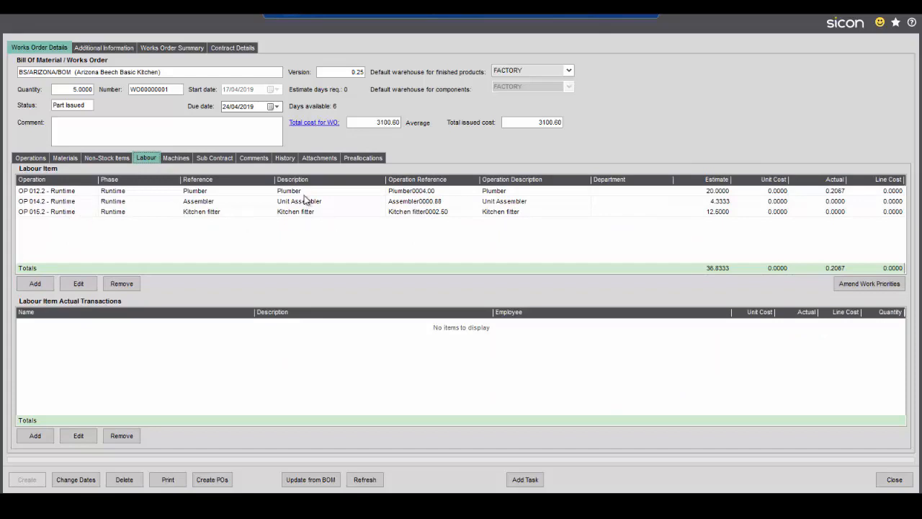
left_click(176, 158)
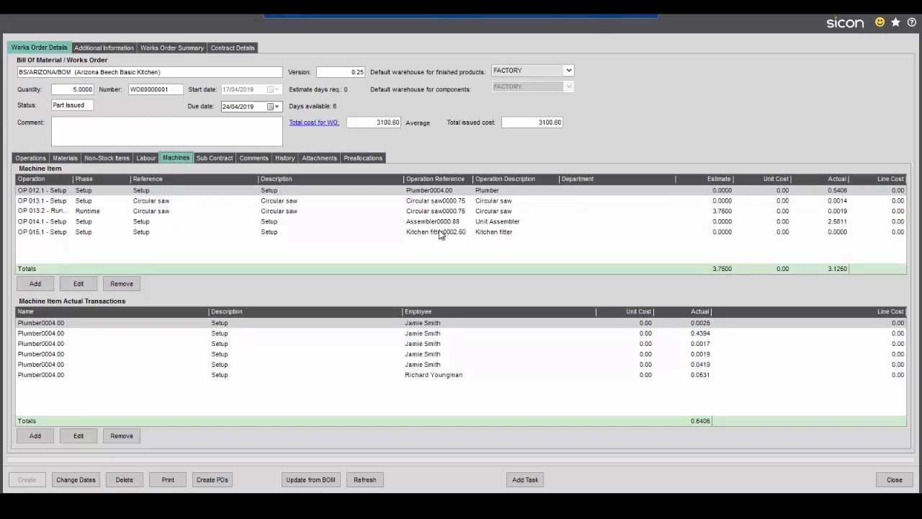
left_click(30, 157)
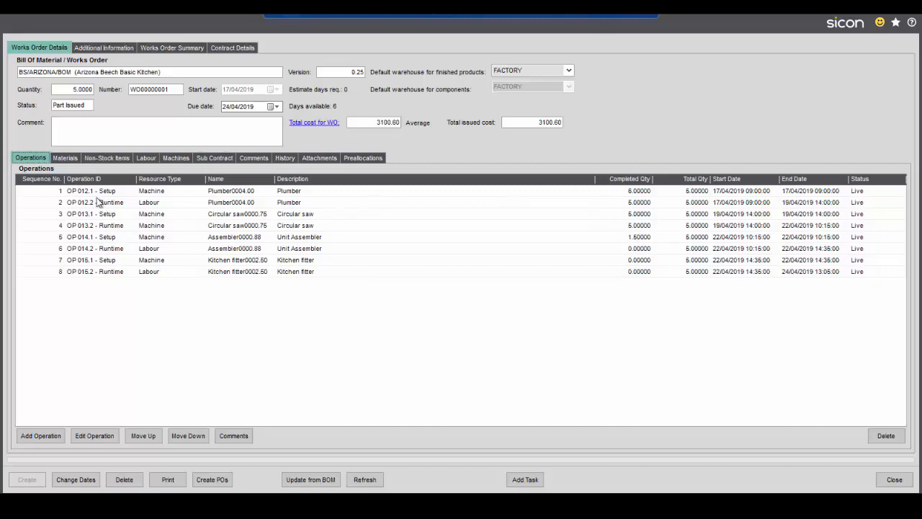
left_click(66, 158)
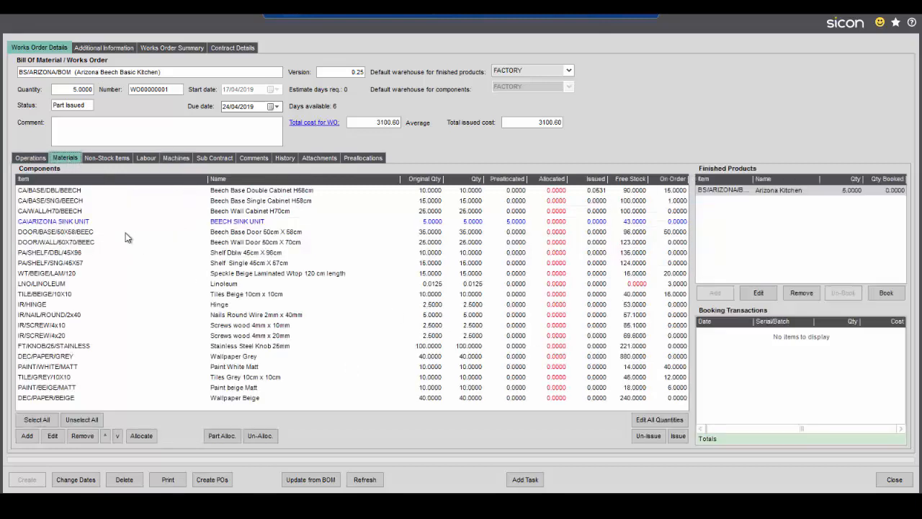
Step: View the editable line details of the CA/BASE/DBL/BEECH component and leave them without saving
left_click(139, 191)
left_click(52, 435)
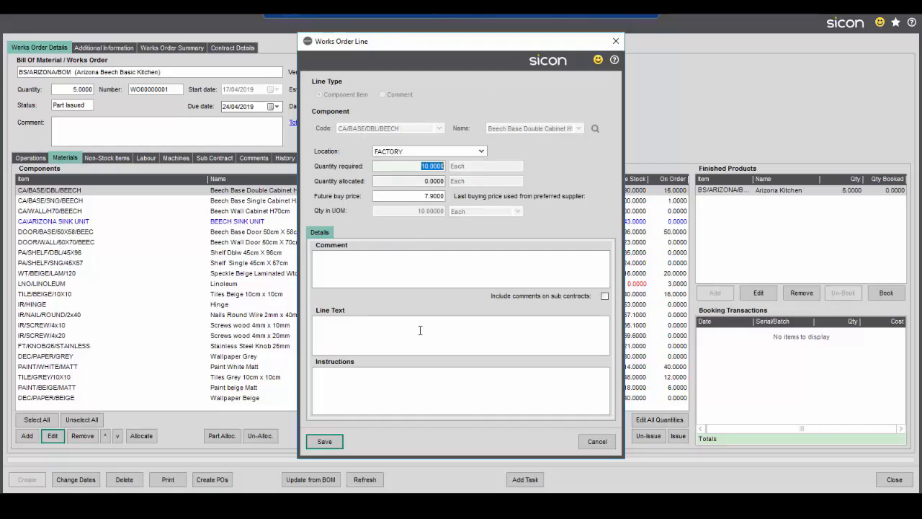
left_click(598, 446)
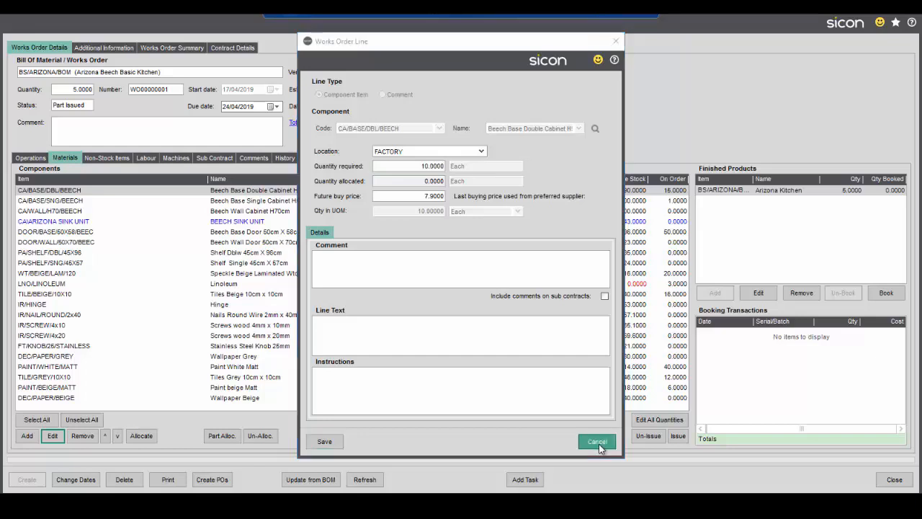
left_click(140, 191)
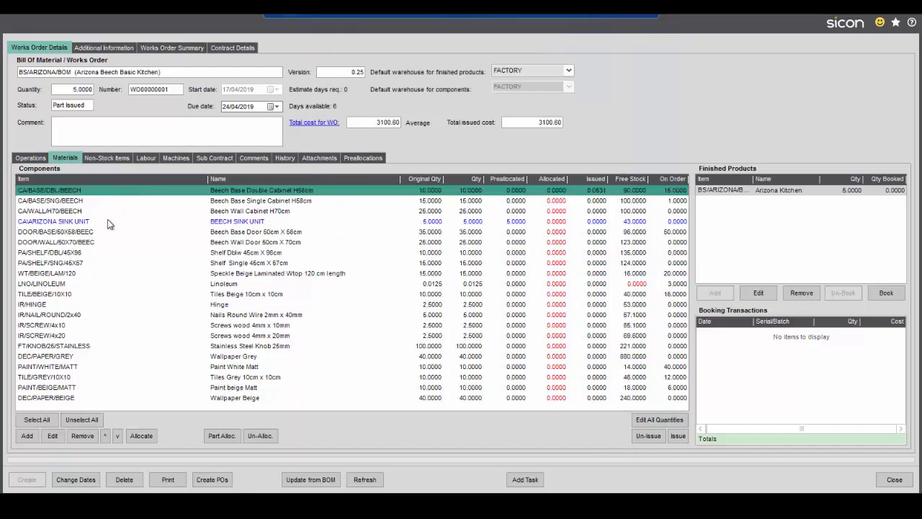
Step: Check the alternate items offered for the TILE/BEIGE/10X10 component without substituting it
right_click(94, 298)
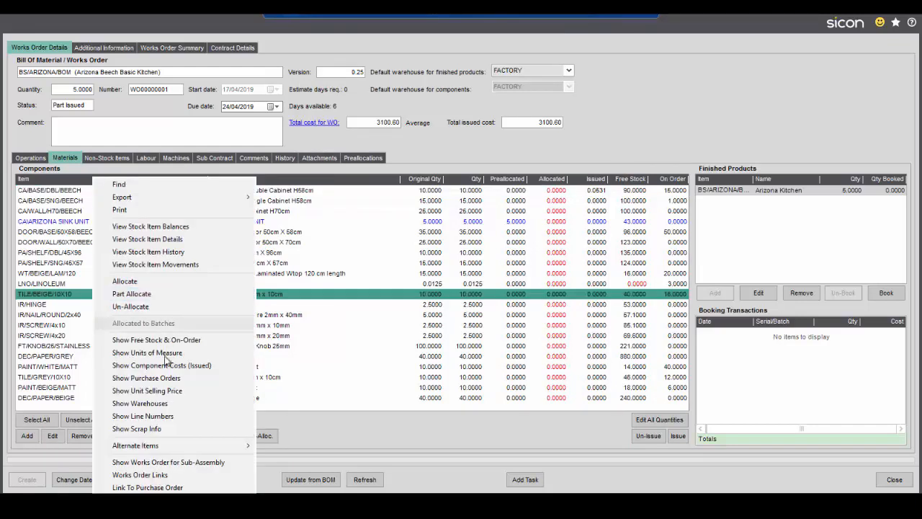
mouse_move(183, 444)
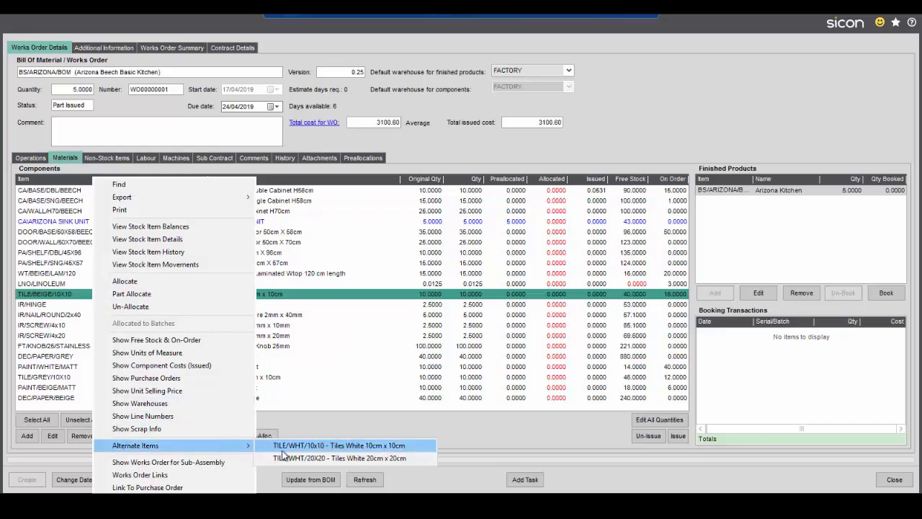
left_click(300, 295)
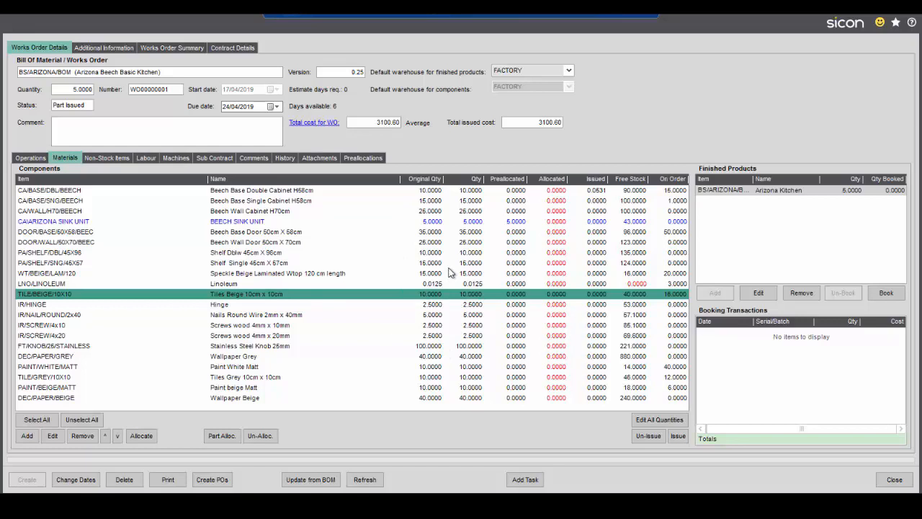
Step: Review the works order's sale summary and cost summary, including the materials budget, and return to the works order details
left_click(191, 49)
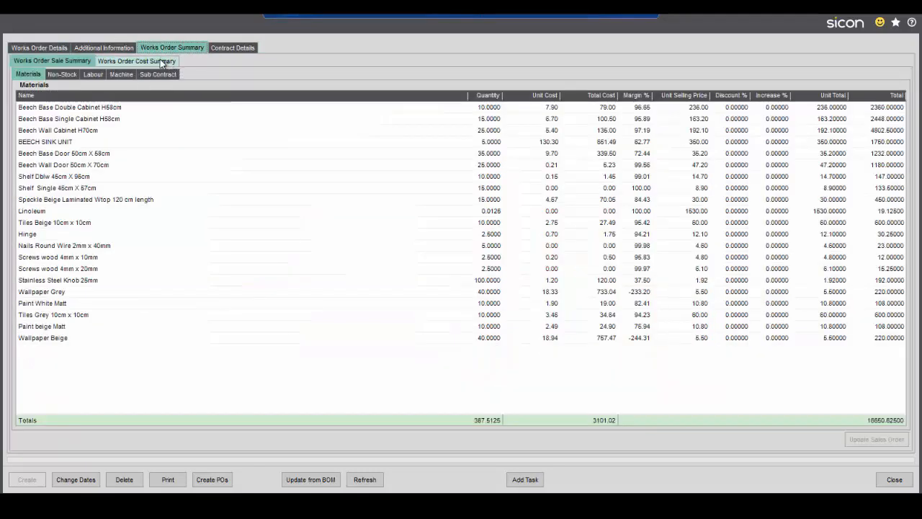
left_click(163, 62)
left_click(834, 128)
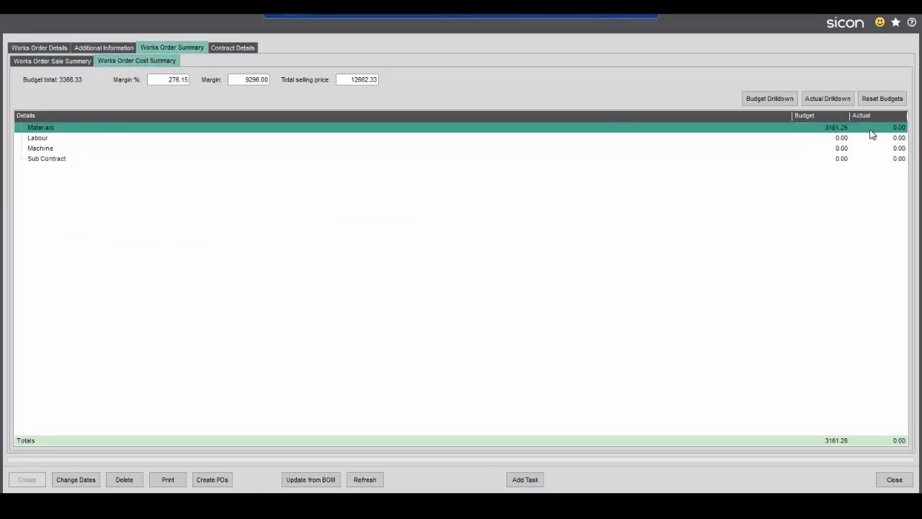
left_click(55, 60)
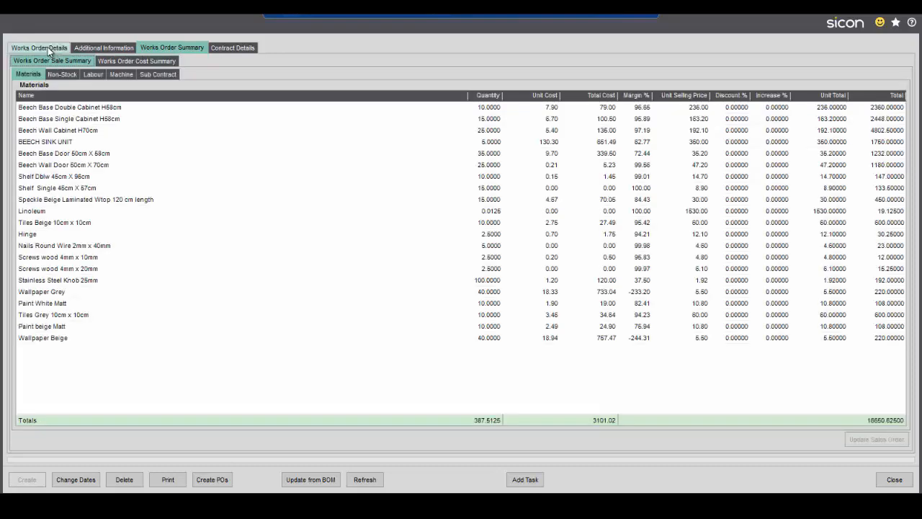
left_click(45, 49)
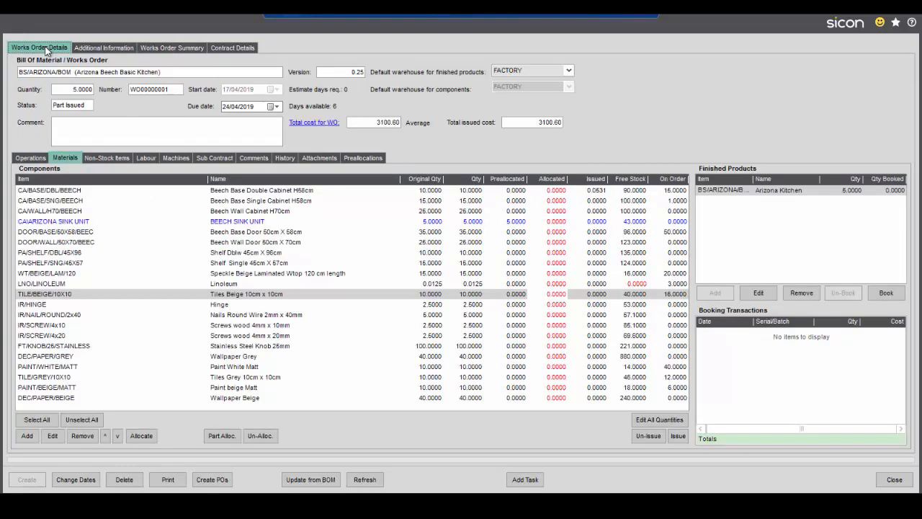
Step: Select the Arizona Kitchen finished product, then close the works order and Process Works Orders
left_click(788, 194)
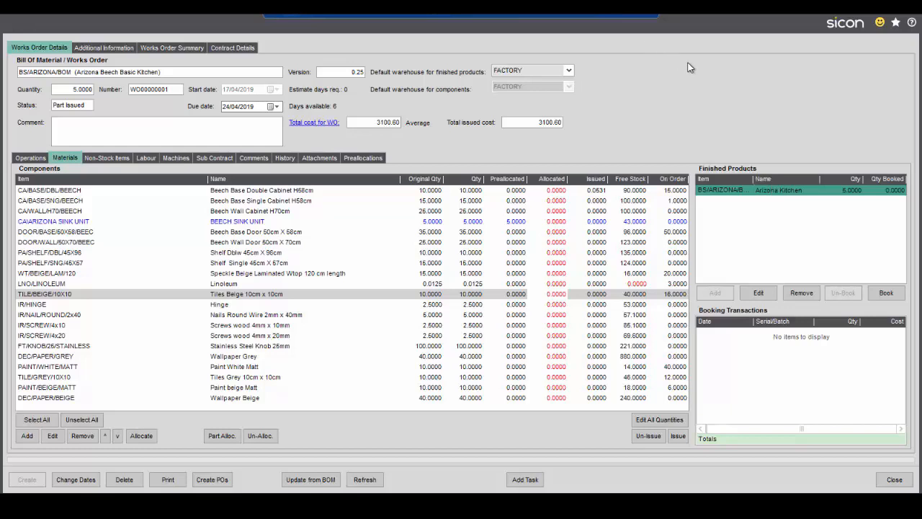
left_click(894, 479)
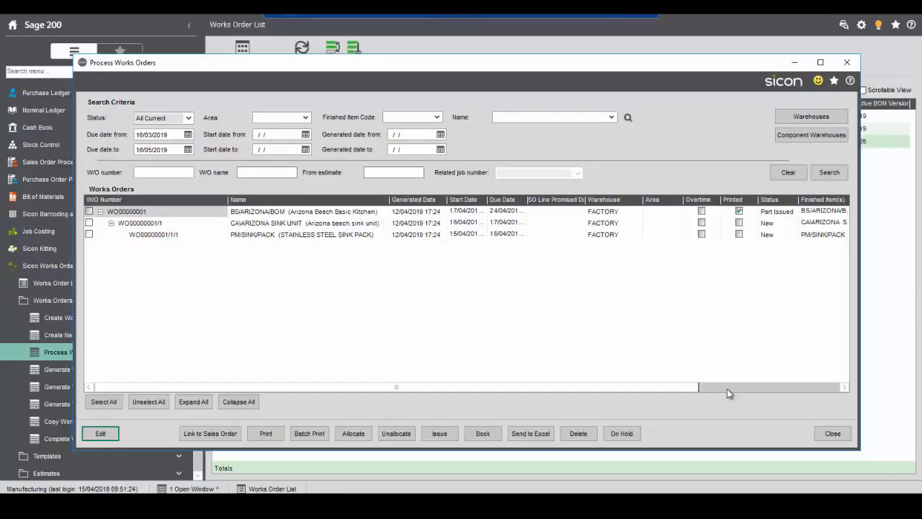
left_click(833, 434)
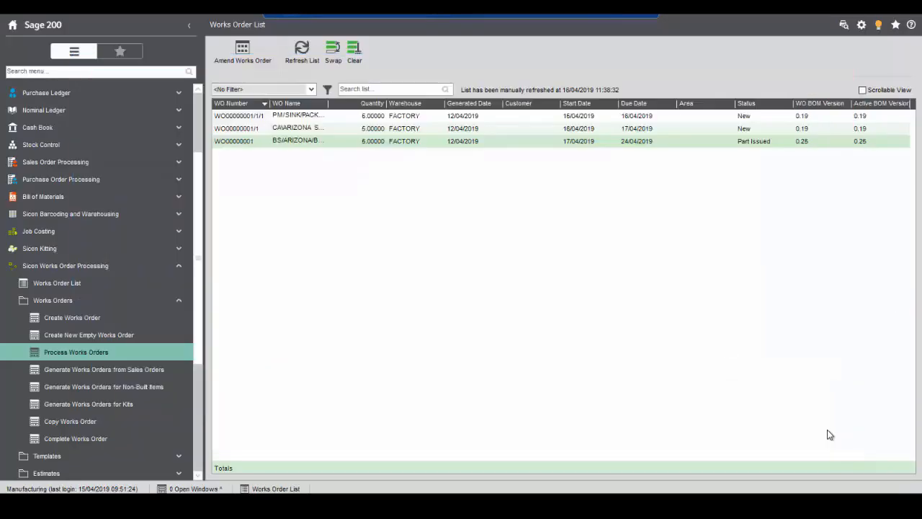
Step: Find suggested works orders in Generate Works Orders from Sales Orders with the search options left blank
left_click(75, 370)
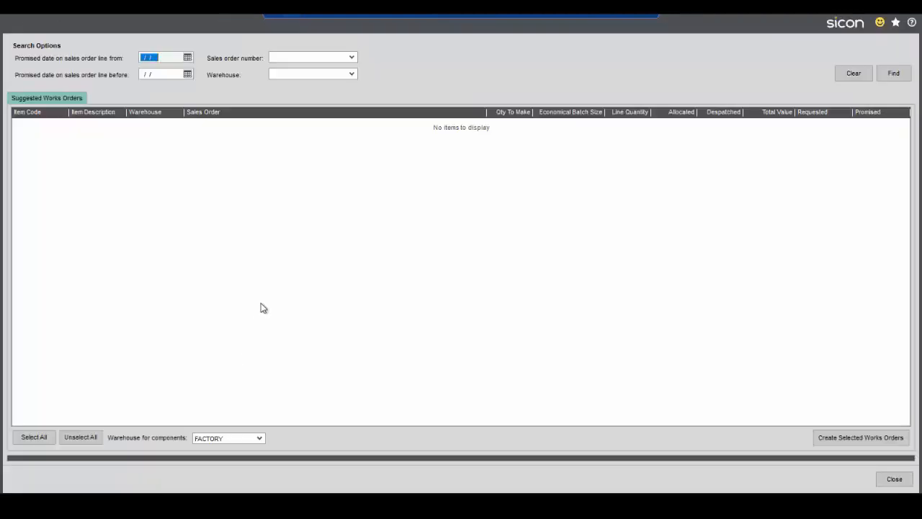
left_click(895, 75)
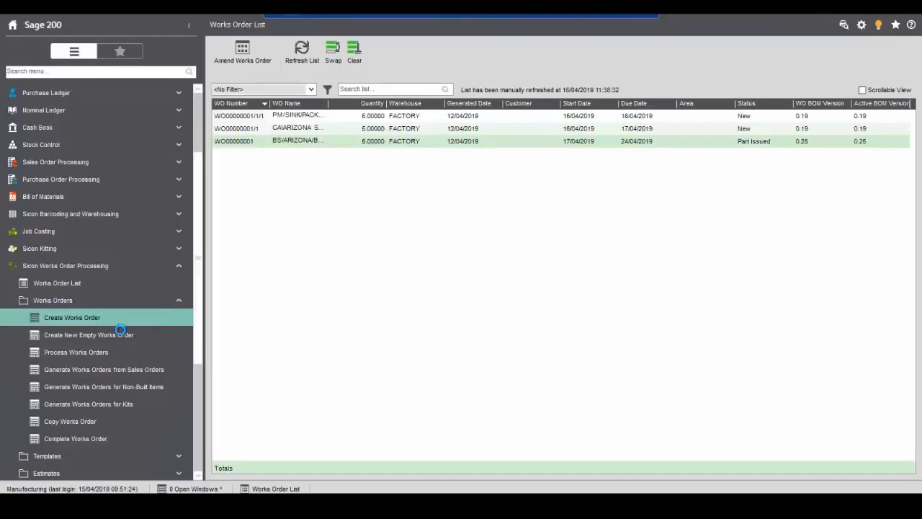
Step: Create a works order for the BS/ARIZONA/BOM bill of materials with a quantity of 2
left_click(120, 330)
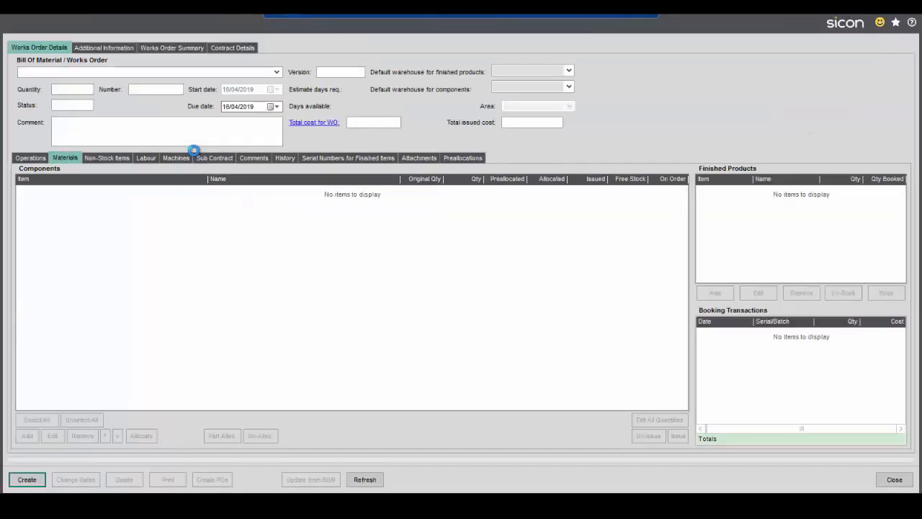
left_click(277, 72)
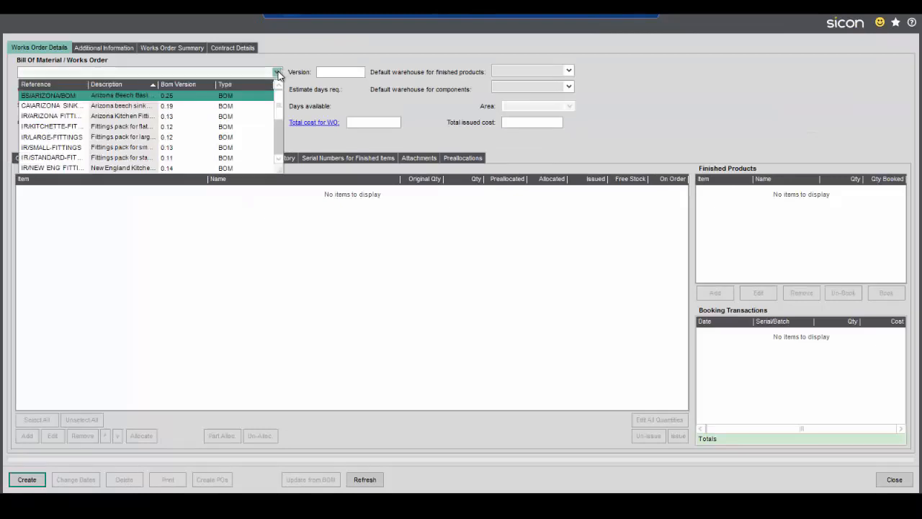
left_click(150, 97)
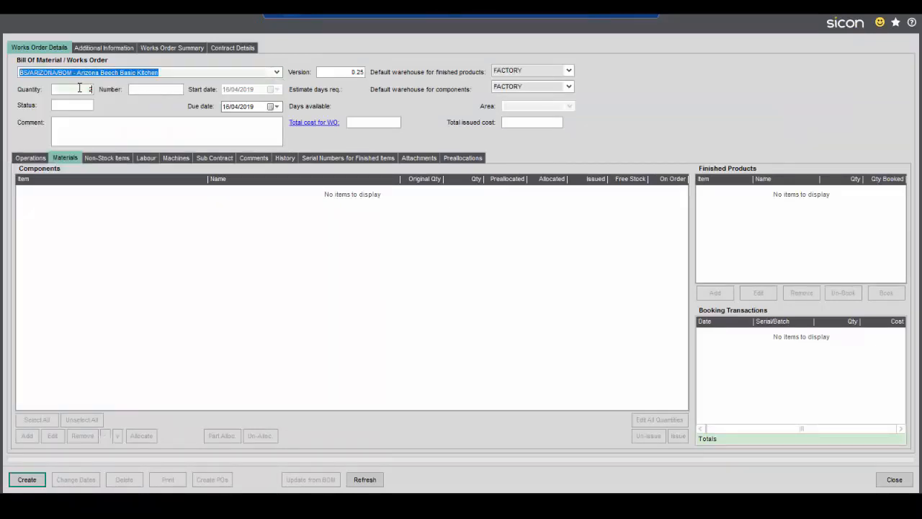
left_click(21, 479)
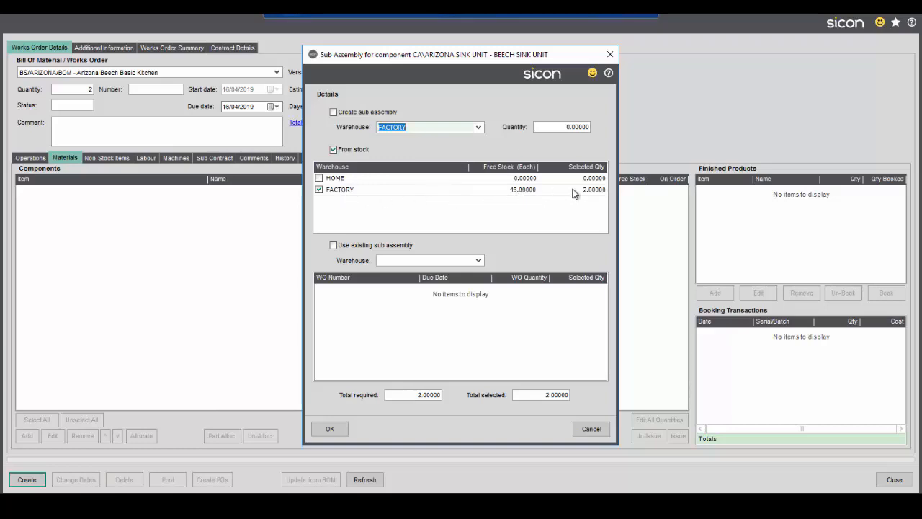
Step: Supply the CA\ARIZONA SINK UNIT component by creating a sub-assembly of 2 in the FACTORY warehouse instead of taking it from stock
left_click(335, 113)
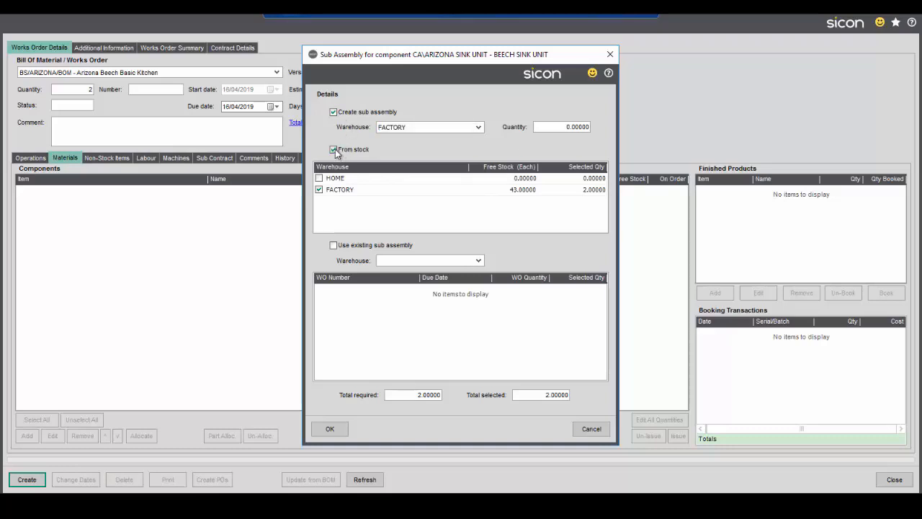
left_click(333, 150)
type("2")
key("Tab")
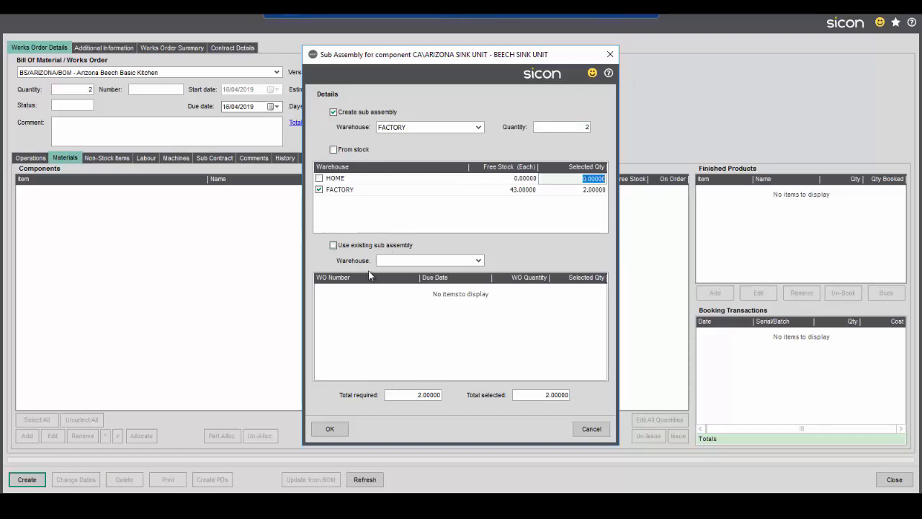
left_click(345, 430)
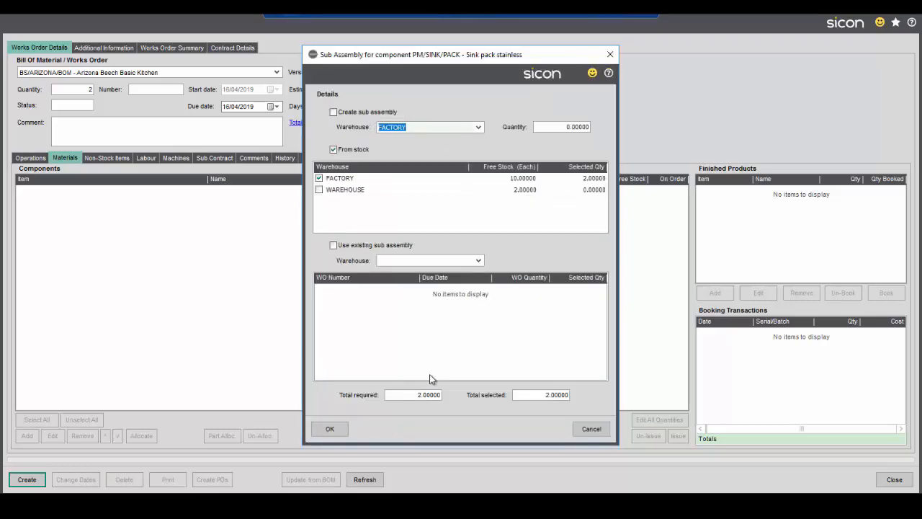
Step: Supply the PM/SINK/PACK component by creating a sub-assembly of 2 in the FACTORY warehouse rather than using stock
left_click(356, 113)
left_click(353, 148)
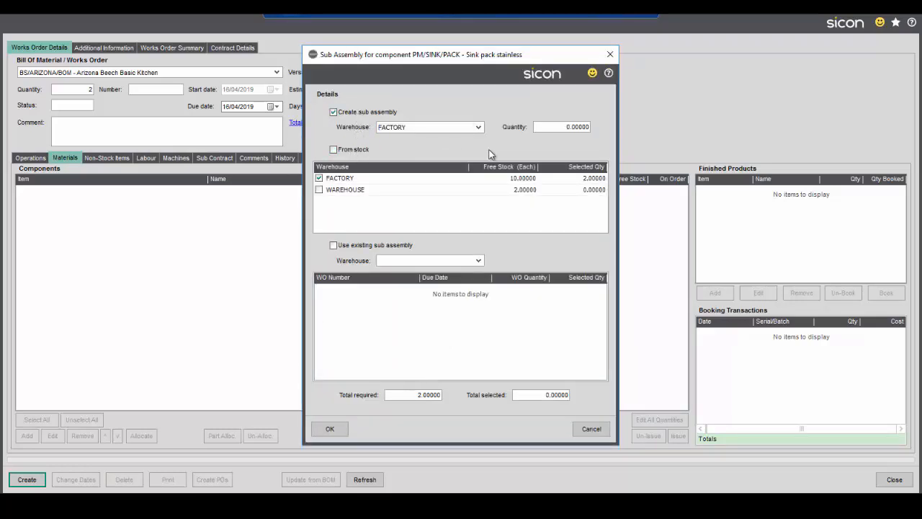
left_click(571, 127)
key("Tab")
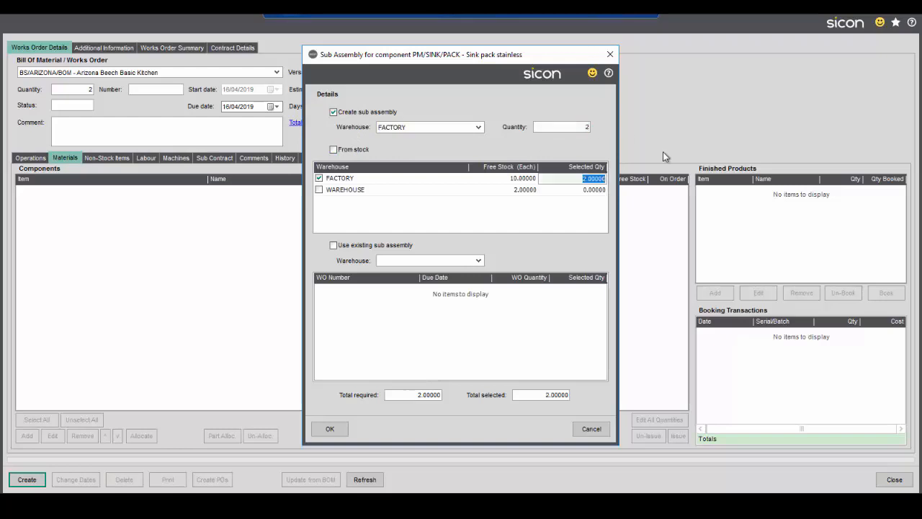
left_click(333, 429)
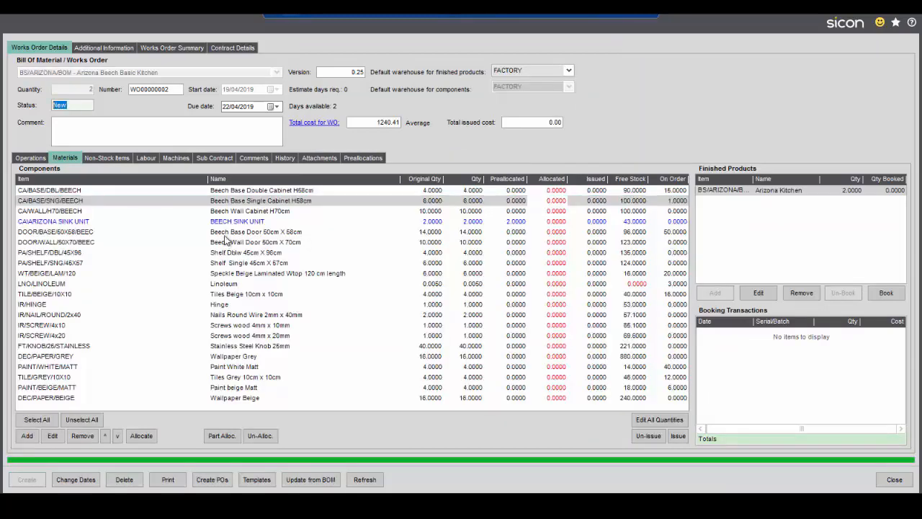
Step: Review the new works order's components, clear the component selection, and select the Arizona Kitchen finished product
left_click(249, 206)
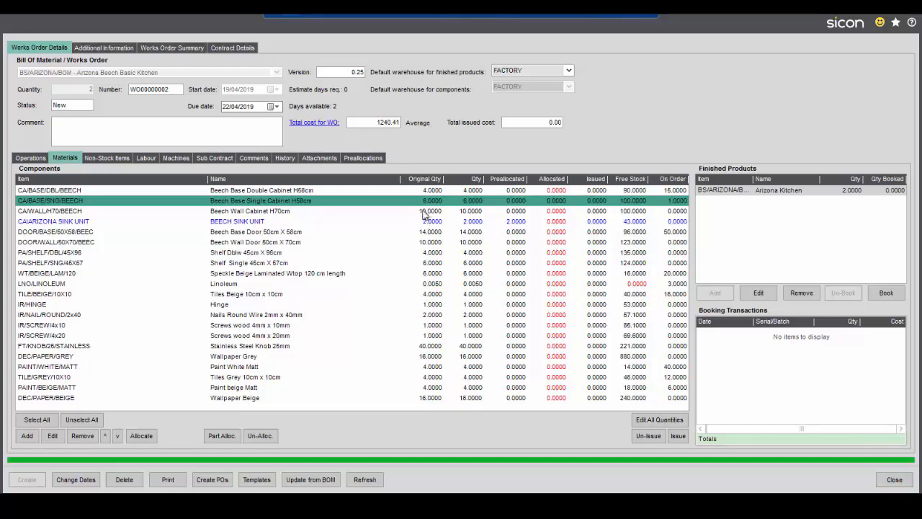
left_click(81, 419)
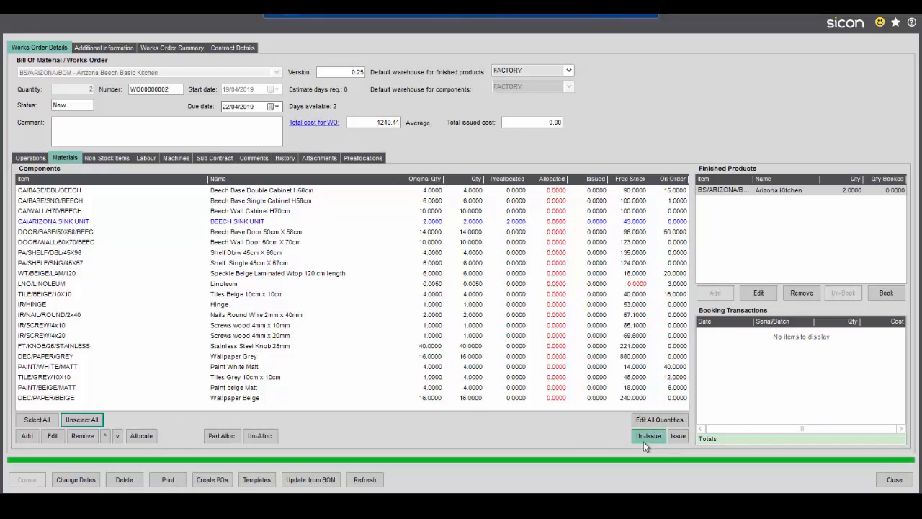
left_click(788, 192)
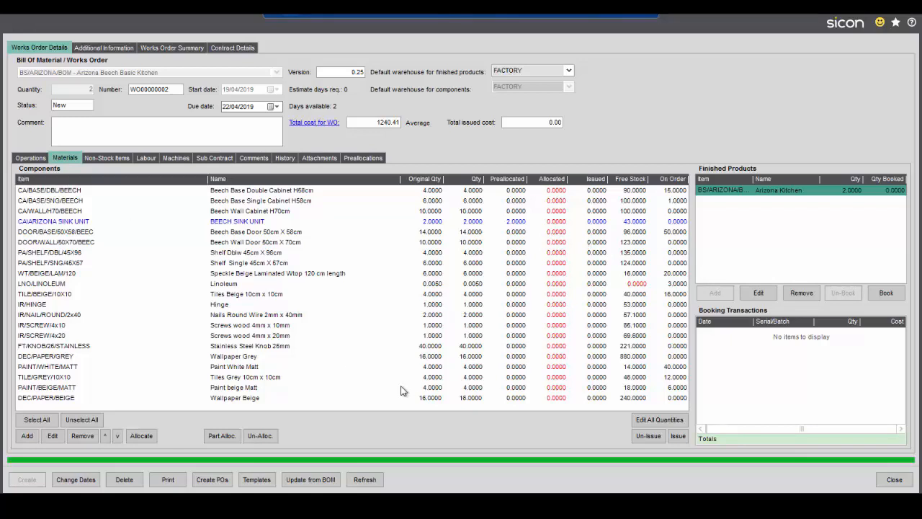
Step: Look at the blank non-stock line form in the works order's non-stock items without saving a line, then close the works order
left_click(106, 159)
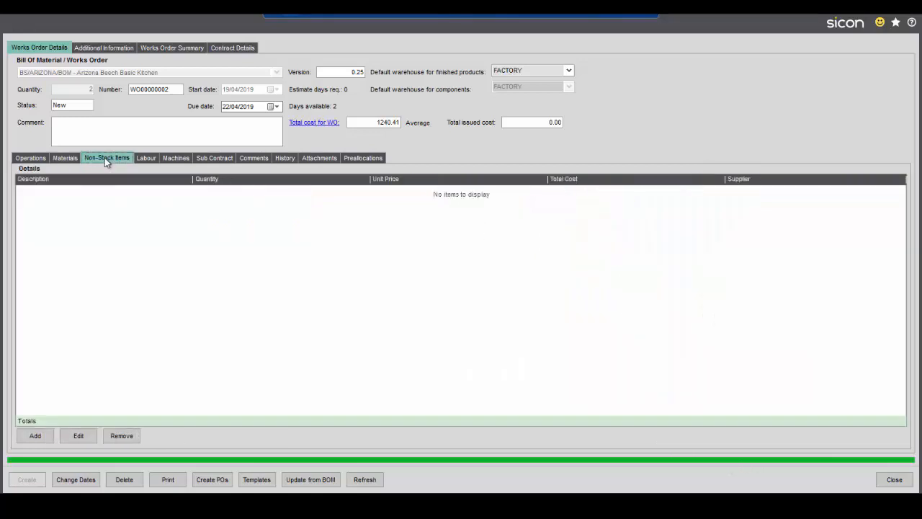
left_click(35, 435)
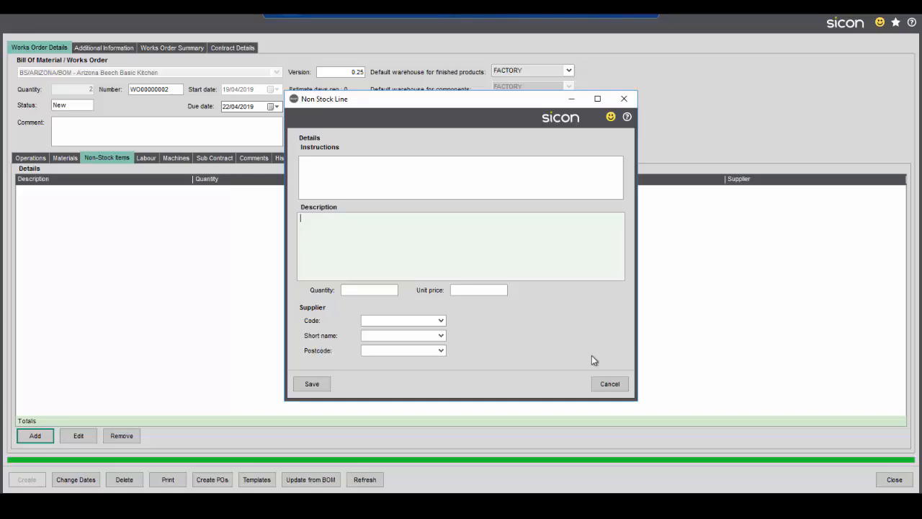
left_click(610, 384)
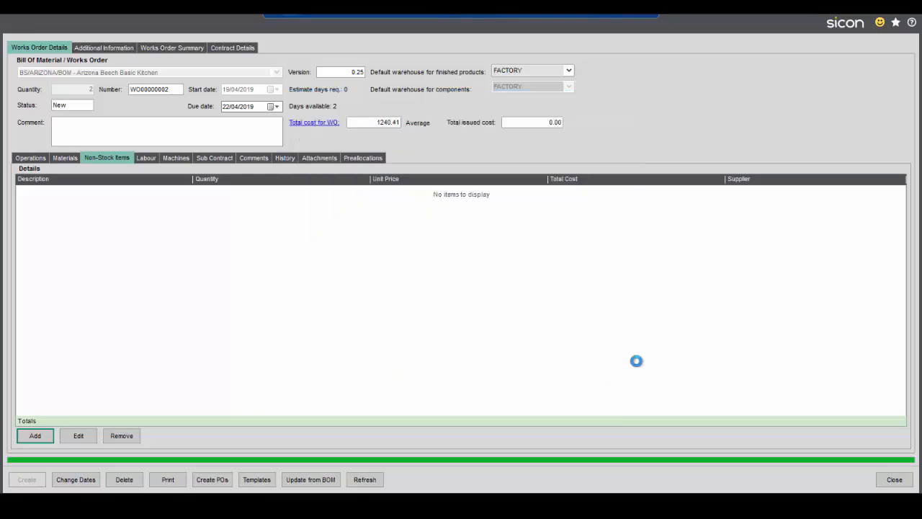
left_click(894, 480)
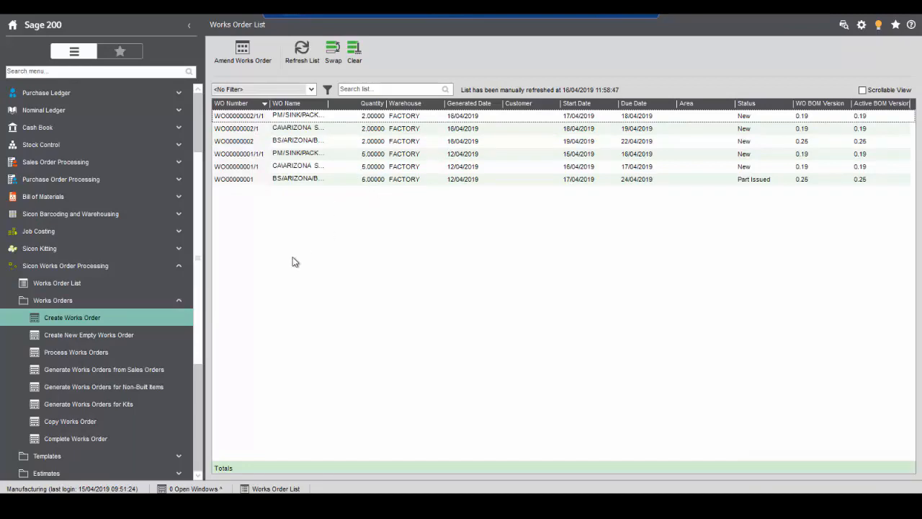
Step: Run Material Planning in Sicon Material and Resource Planning with the existing kit, works order and purchase order suggestion options
left_click(133, 301)
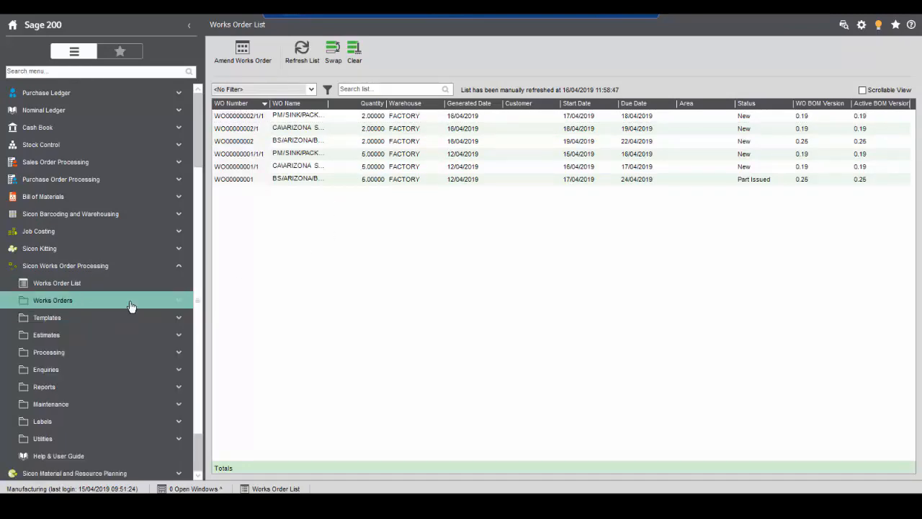
left_click(80, 266)
left_click(104, 387)
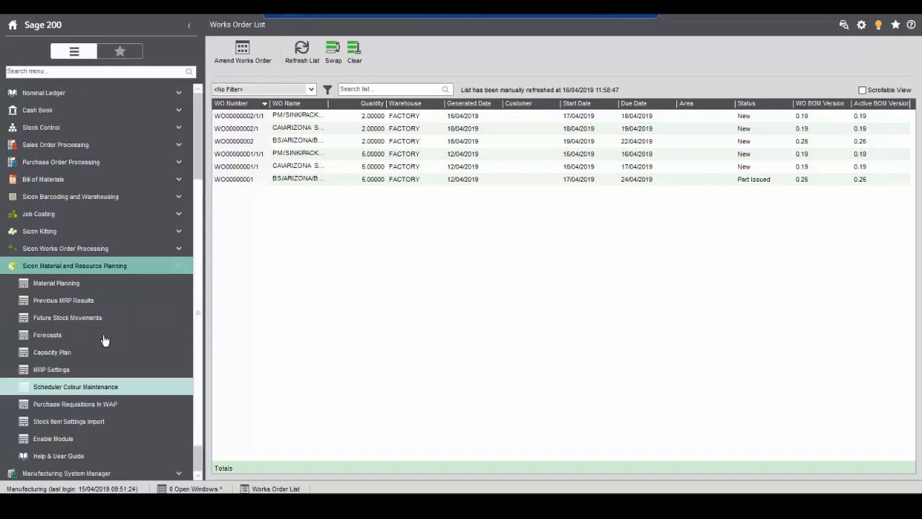
left_click(85, 283)
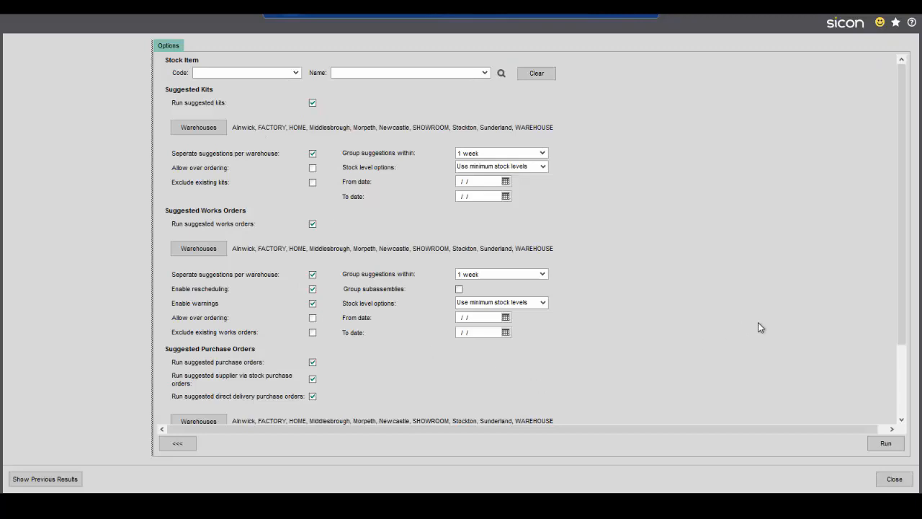
left_click_drag(902, 339, 883, 439)
left_click(885, 443)
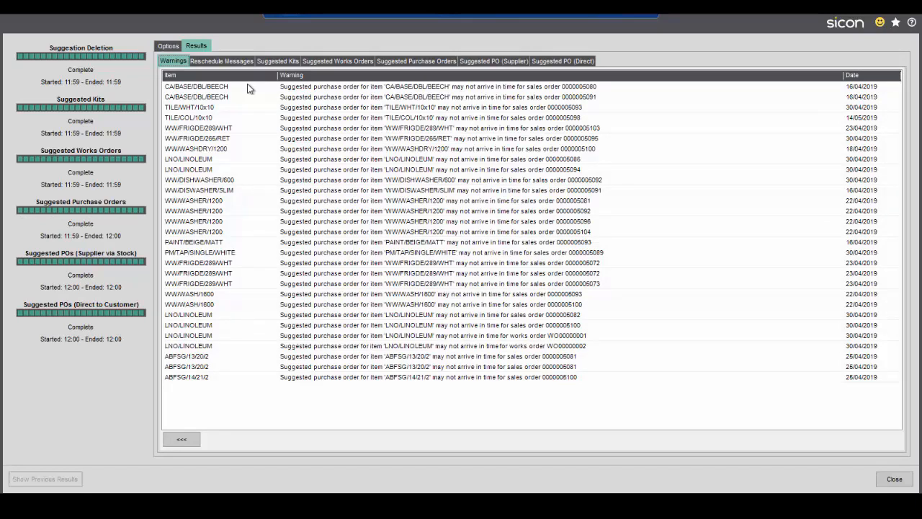
Step: Review the planning warnings, including the future stock movements for CA/BASE/DBL/BEECH and an LNO/LINOLEUM sales order warning
left_click(288, 90)
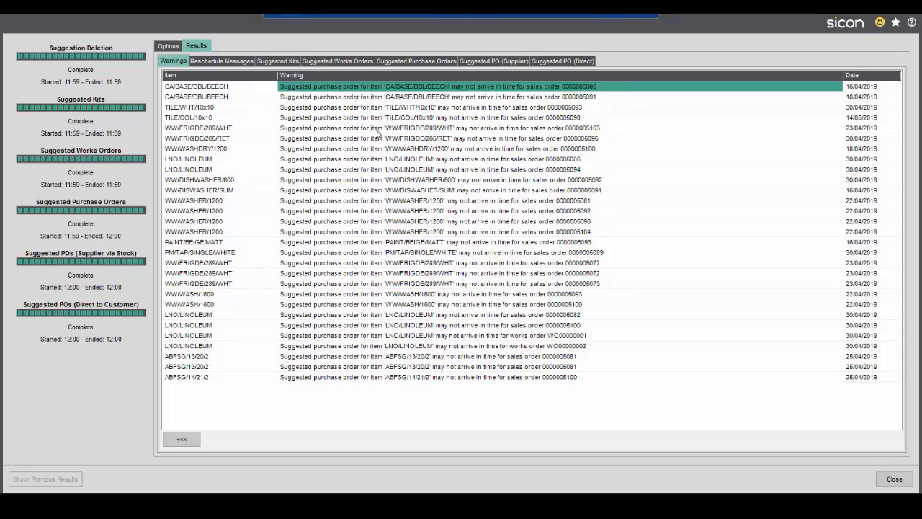
left_click(337, 97)
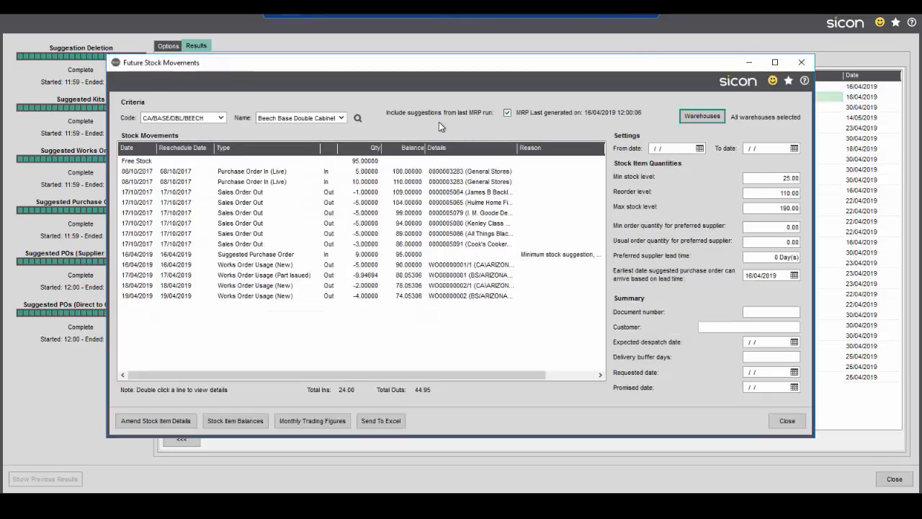
left_click_drag(312, 65, 300, 58)
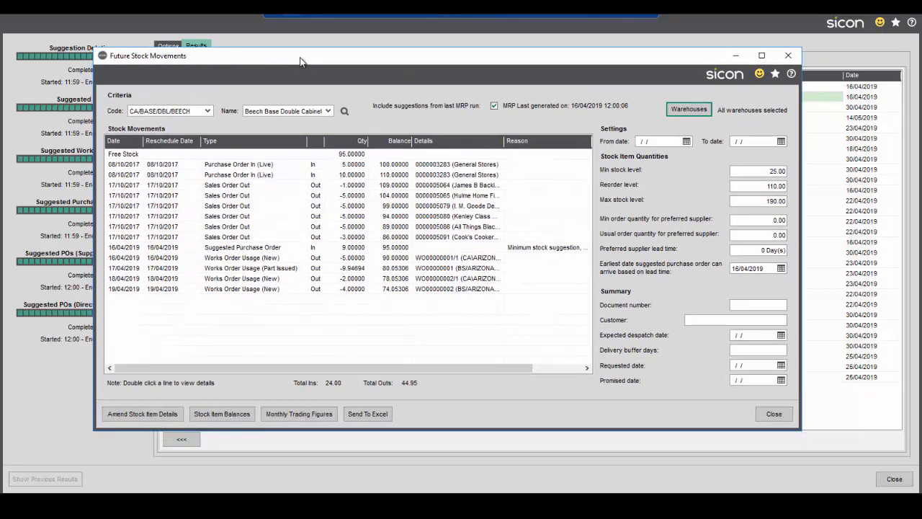
left_click(352, 154)
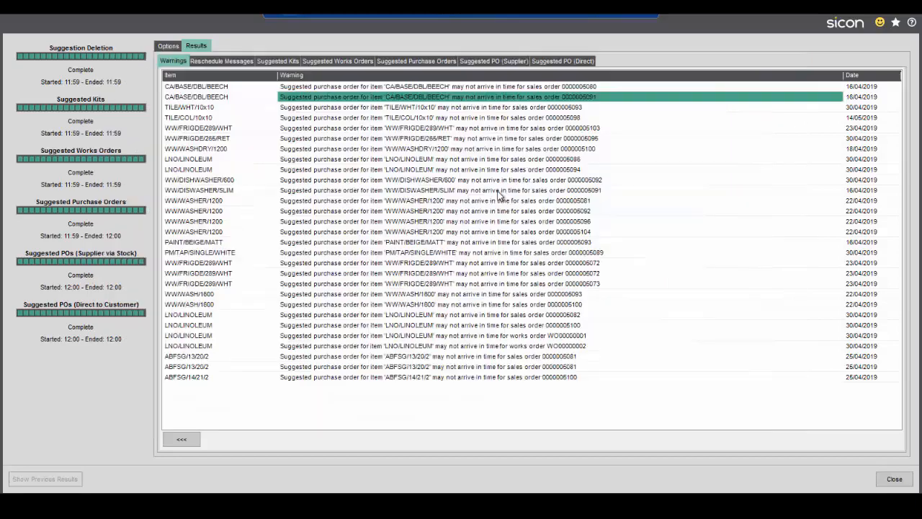
left_click(389, 326)
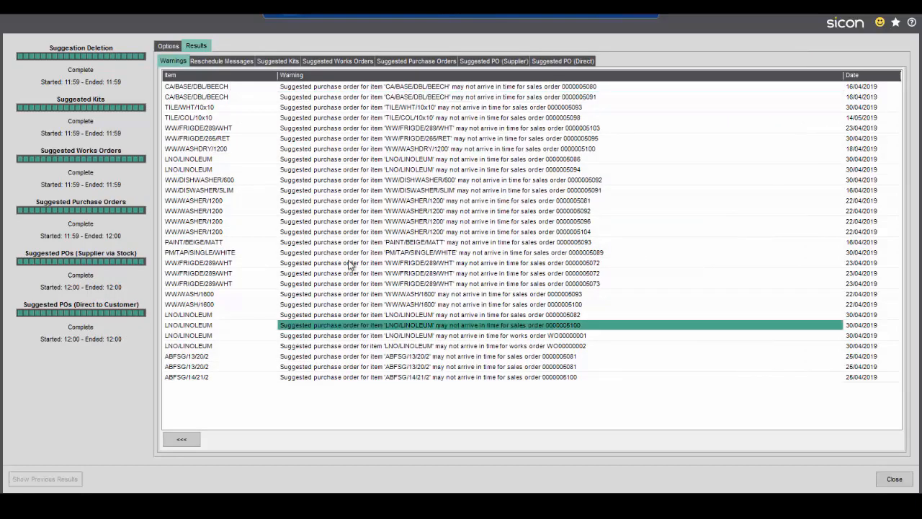
Step: Review the planning run's reschedule messages, suggested kits, suggested works orders and suggested purchase orders
left_click(225, 60)
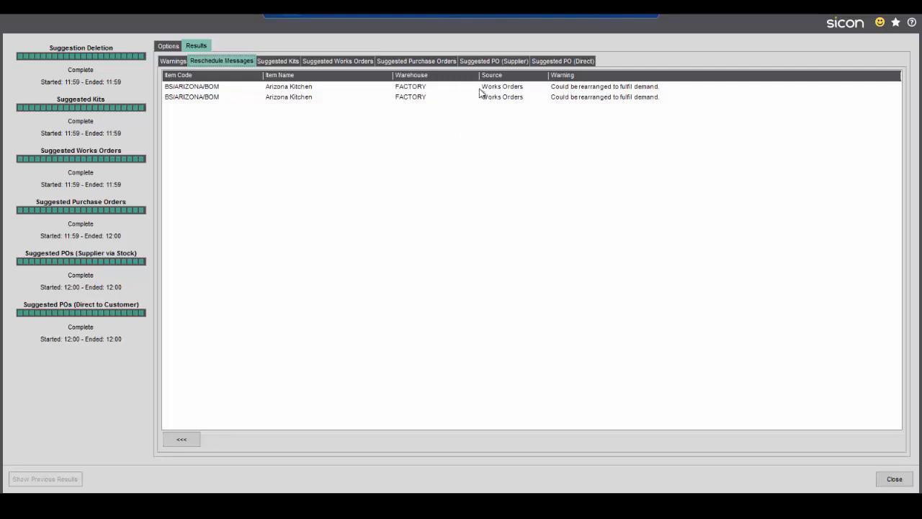
left_click(280, 62)
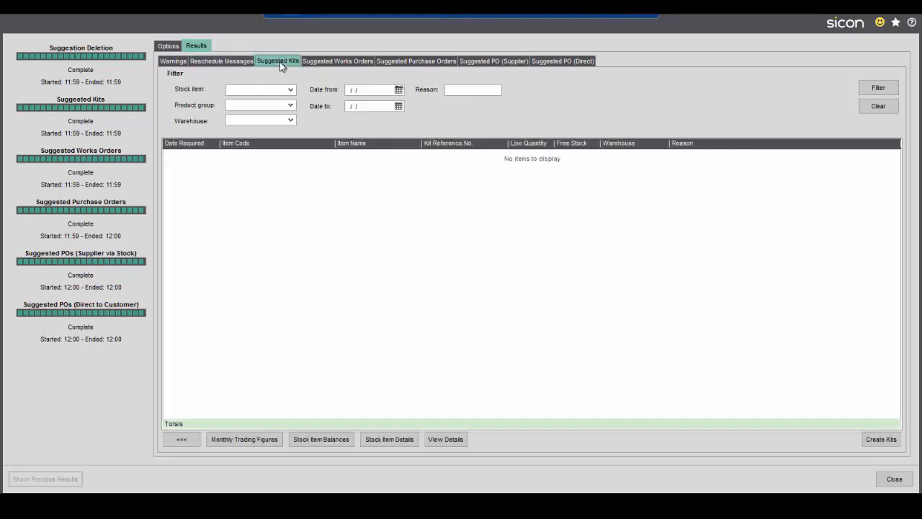
left_click(346, 62)
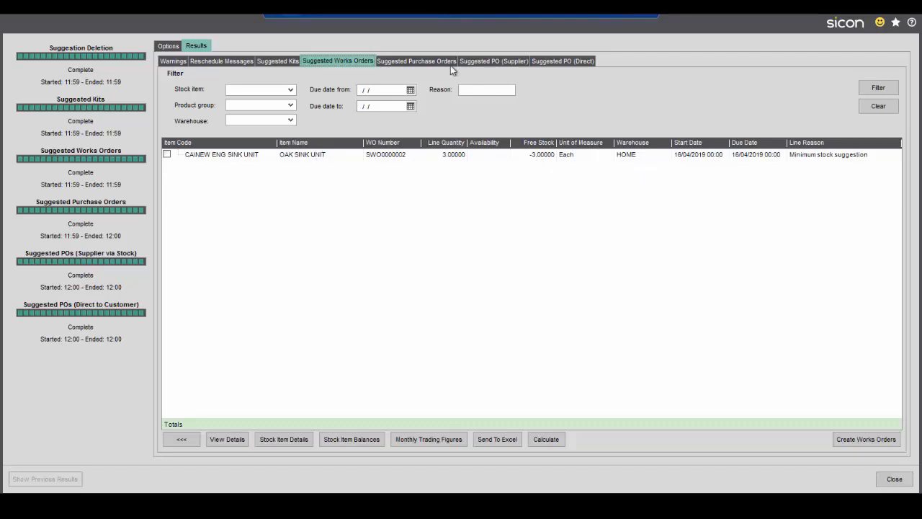
left_click(429, 62)
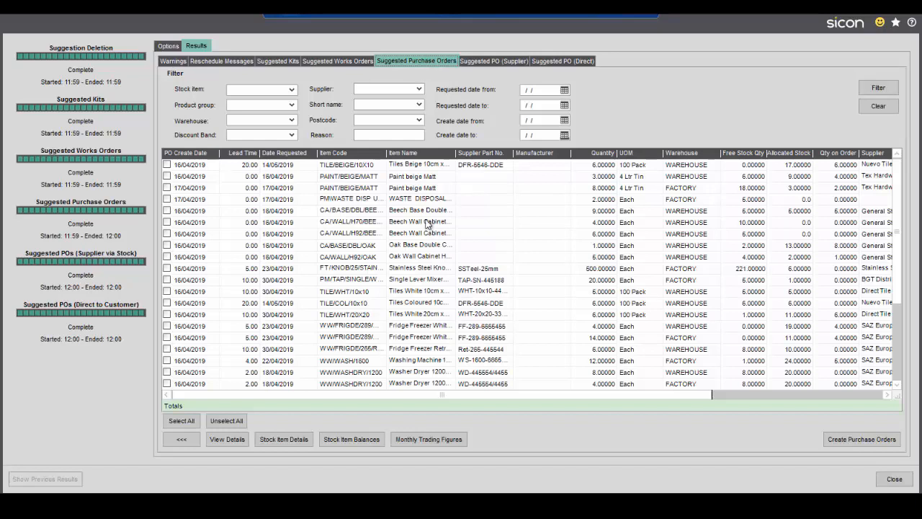
Step: Examine the future stock movements behind the TILE/BEIGE/10X10 suggested purchase order, including its free stock, live orders and minimum stock level
left_click(350, 166)
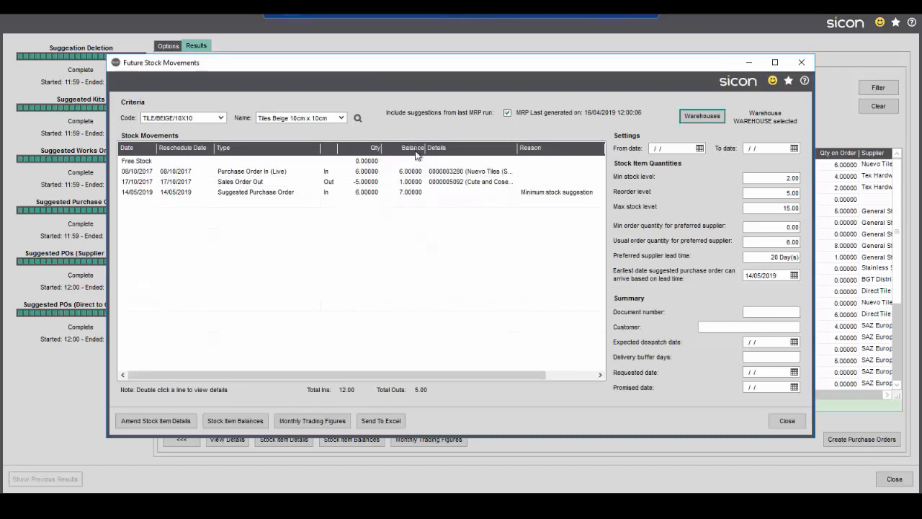
left_click(402, 162)
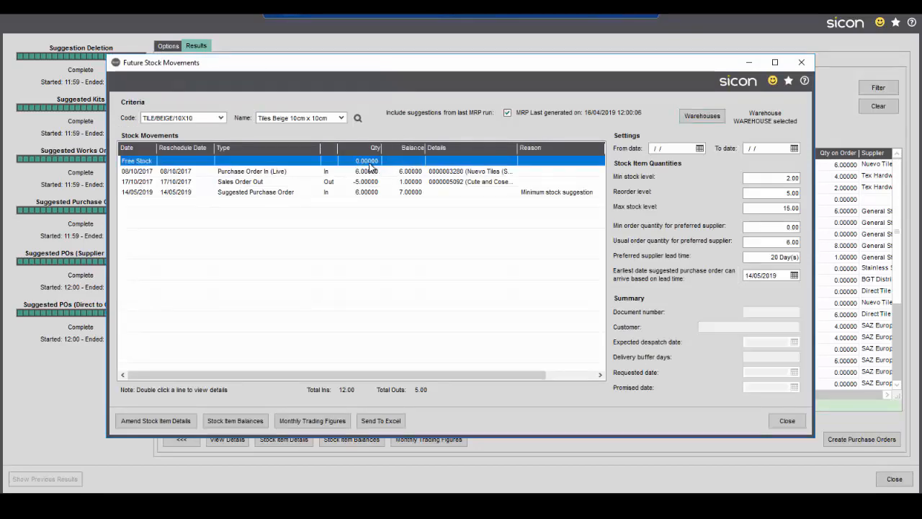
left_click(286, 172)
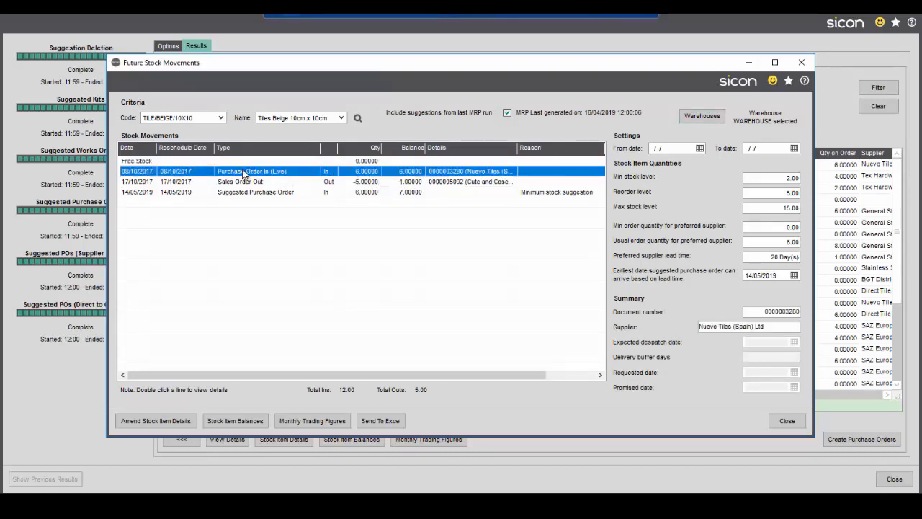
left_click(369, 183)
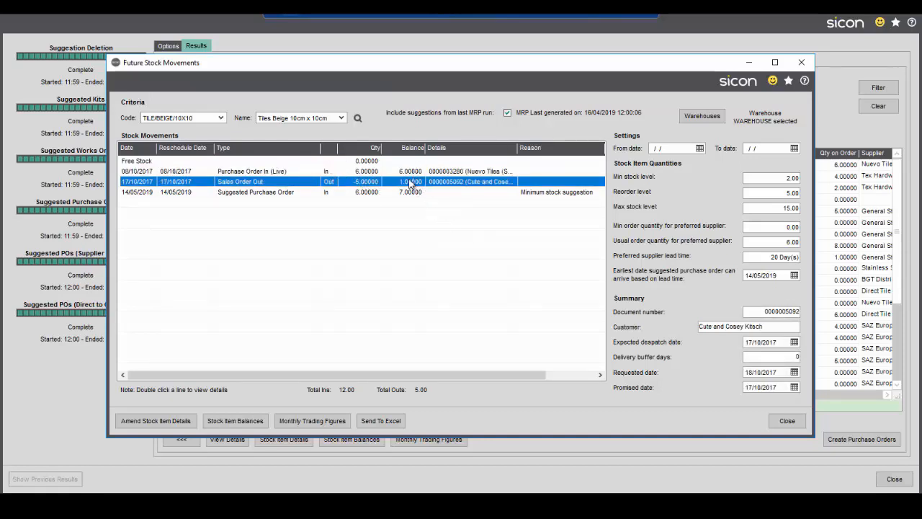
left_click(769, 176)
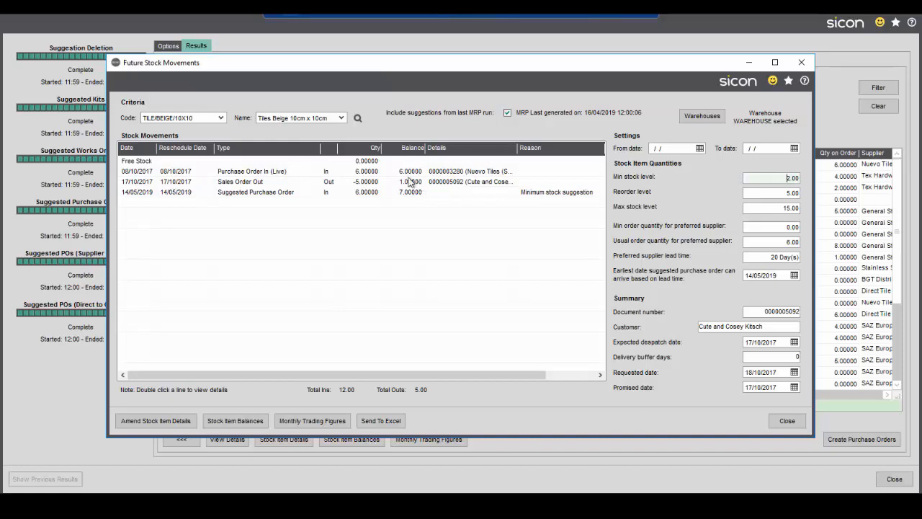
Step: Compare the TILE/BEIGE/10X10 preferred supplier's usual order quantity with the quantity on its suggested purchase order
left_click(248, 193)
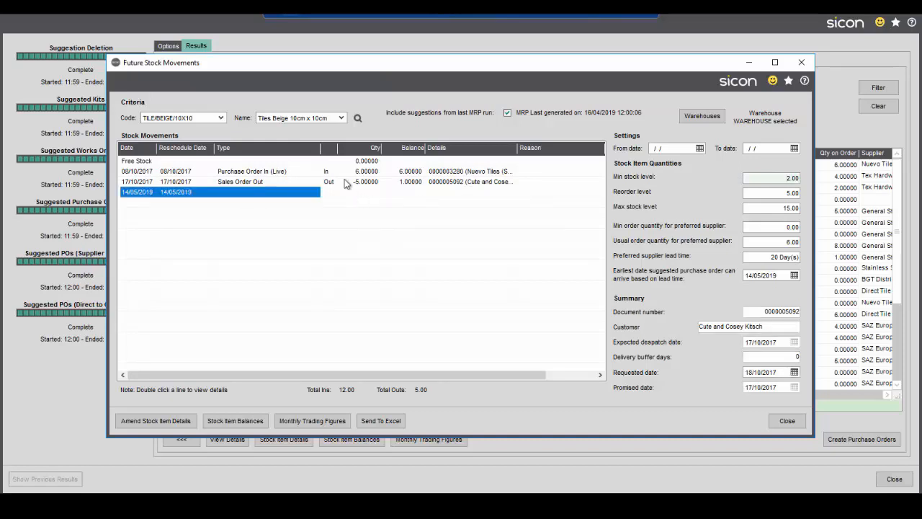
left_click(775, 241)
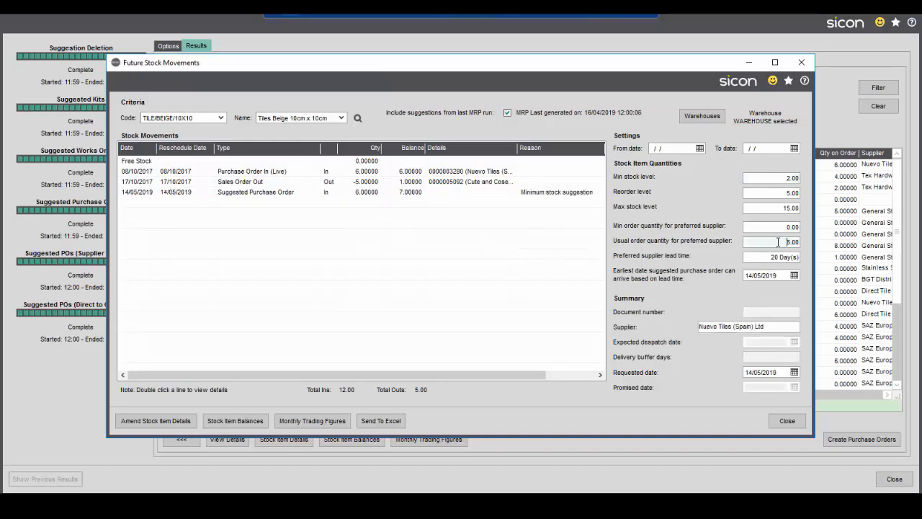
left_click_drag(779, 245, 813, 245)
left_click(763, 245)
left_click(788, 422)
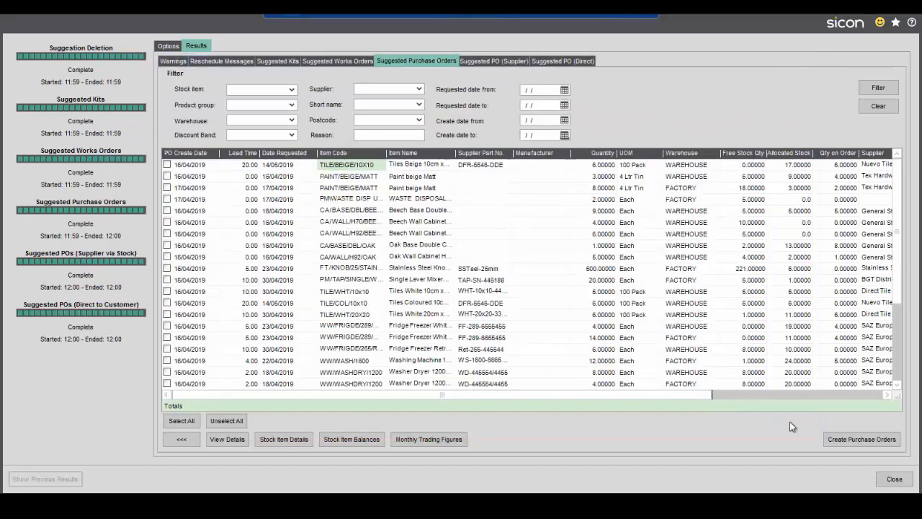
left_click(603, 164)
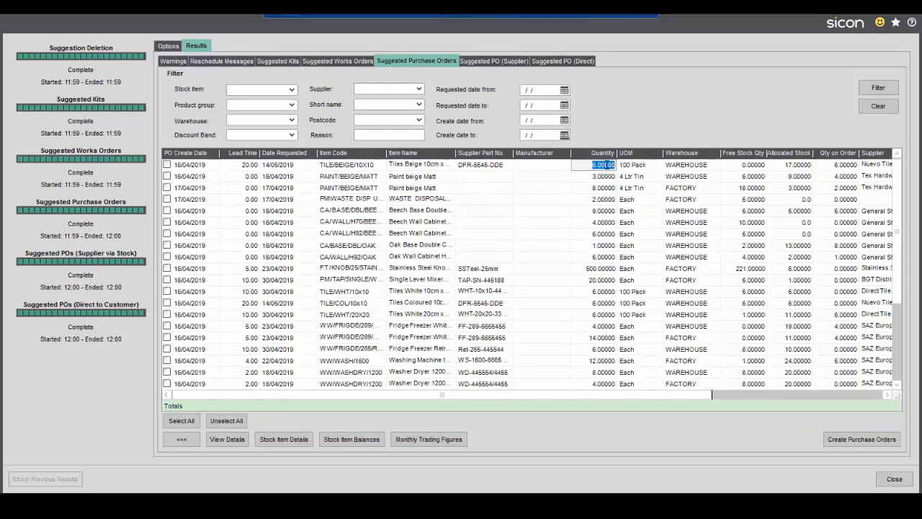
Step: Examine the future stock movements for the Stainless Steel Knob 25mm, including its minimum stock level and usual order quantity
double_click(415, 268)
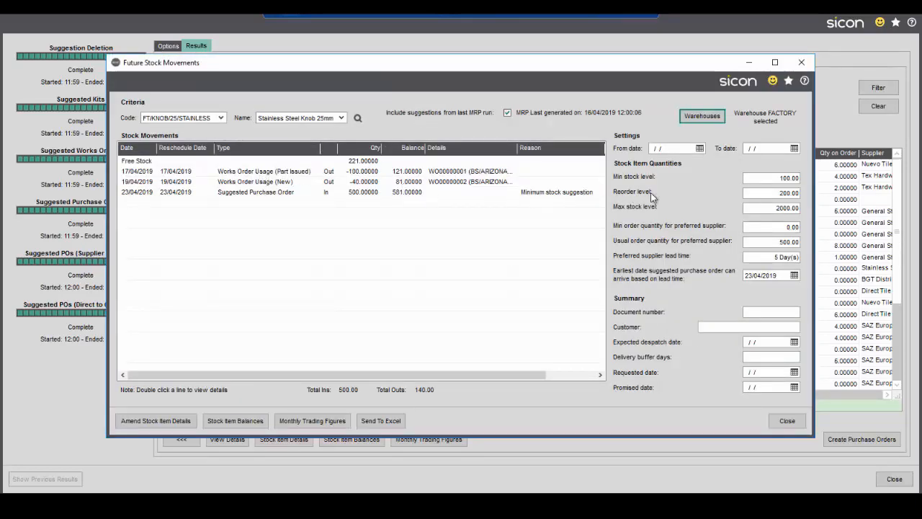
double_click(790, 178)
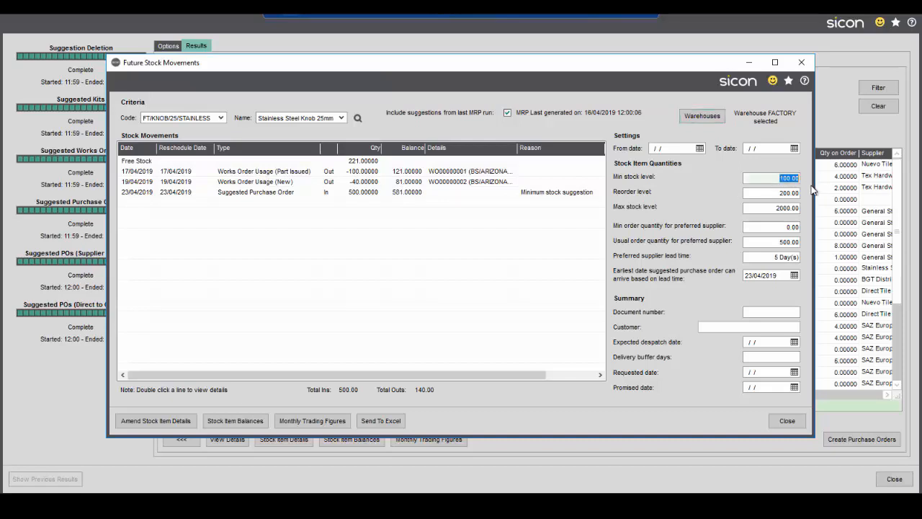
left_click(766, 241)
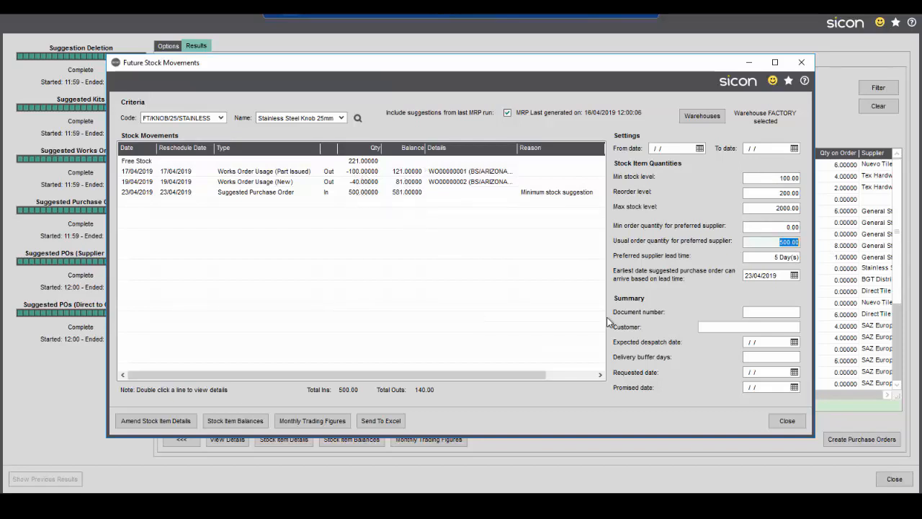
left_click(786, 423)
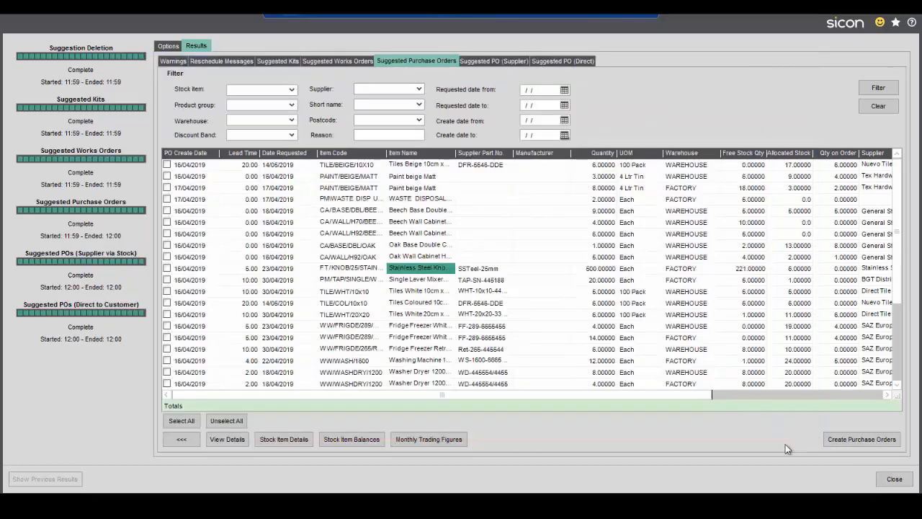
Step: Review the suppliers, unit prices, price sources and reasons for the suggested purchase orders
left_click_drag(647, 399, 817, 399)
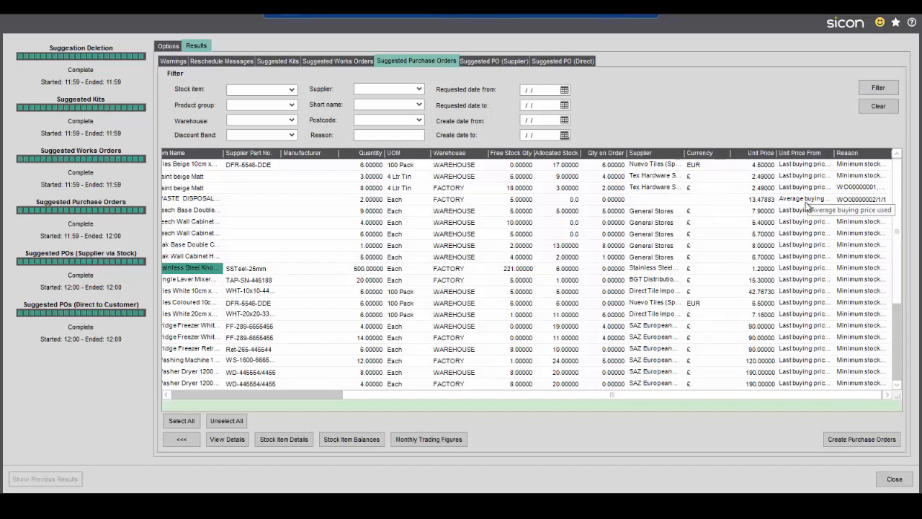
left_click_drag(898, 299, 897, 217)
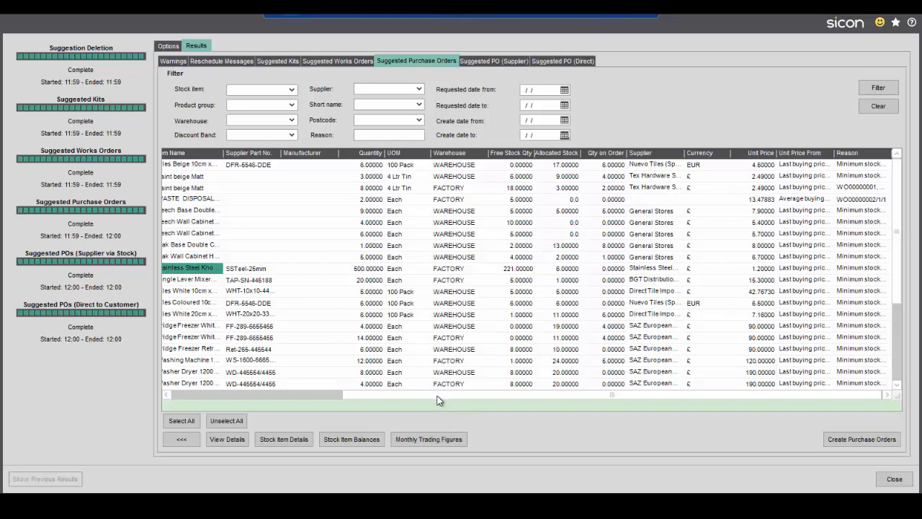
left_click_drag(436, 397, 286, 397)
Step: Filter the suggested purchase orders by the supplier with the short name GenStore
left_click(379, 90)
type("gen")
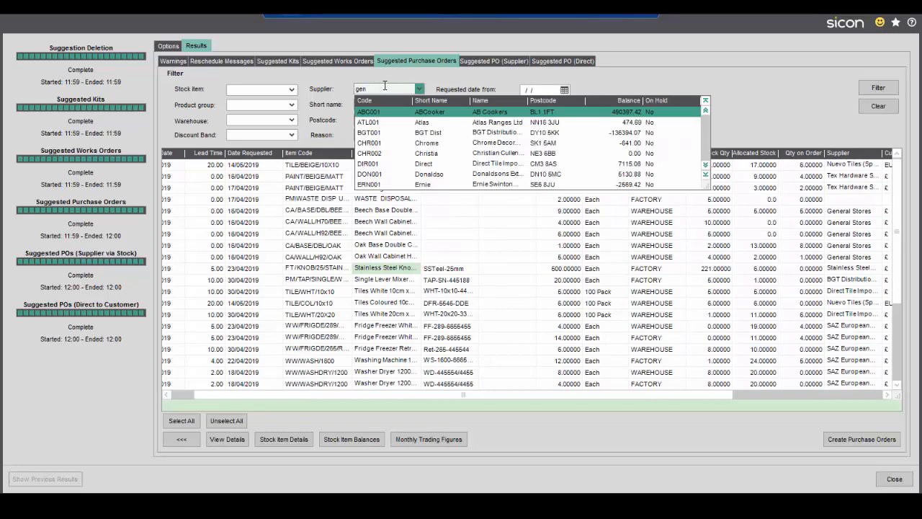
key("BackSpace")
key("BackSpace")
key("BackSpace")
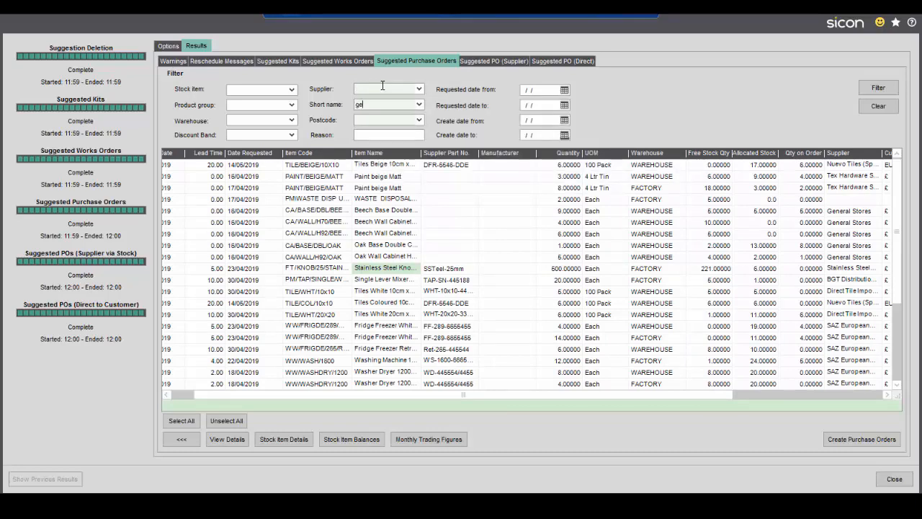
key("Tab")
left_click(879, 87)
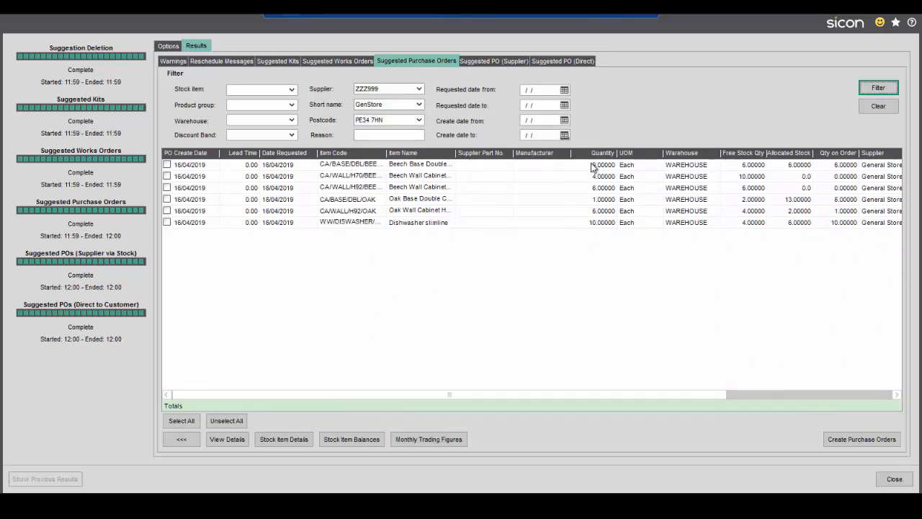
Step: Select the three beech cabinet suggestions and start creating purchase orders for them
left_click(167, 164)
left_click(167, 175)
left_click(166, 187)
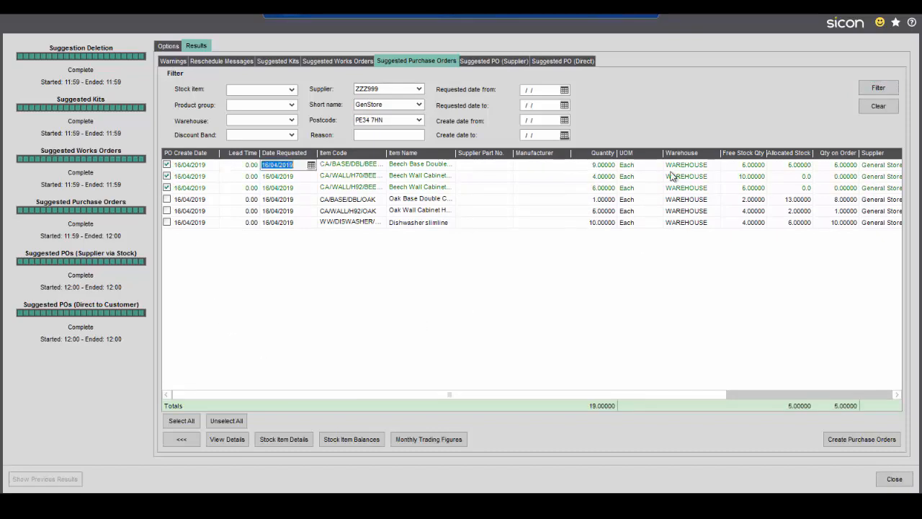
left_click(832, 438)
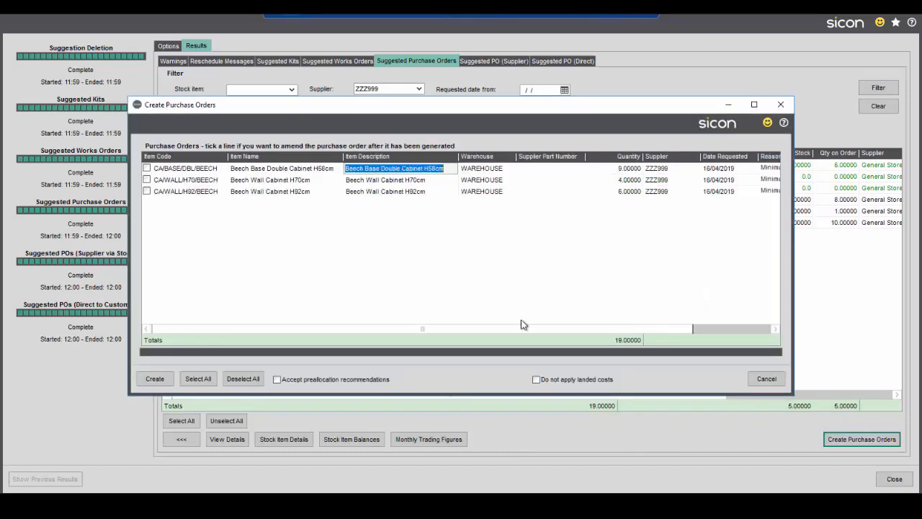
Step: Mark all three beech cabinet lines for amendment, generate the purchase order and save the proposed sales order preallocations
left_click(146, 168)
left_click(146, 179)
left_click(146, 191)
left_click(154, 379)
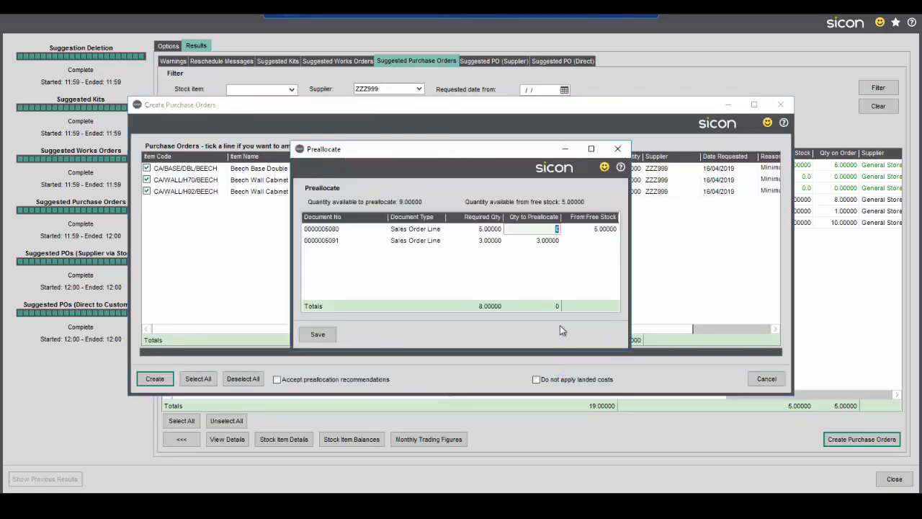
left_click(317, 335)
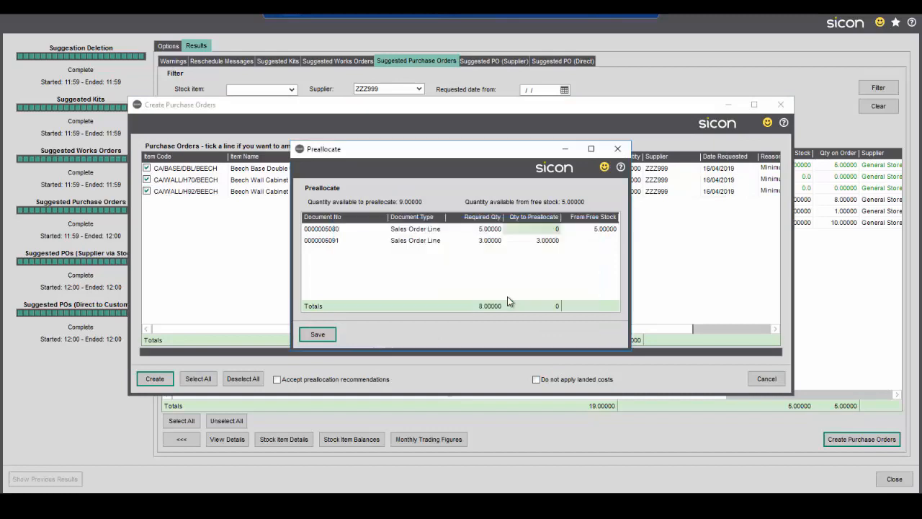
left_click(502, 297)
left_click(552, 293)
Step: Review the generated purchase order's material planning reasons, preallocations and order details
left_click(487, 77)
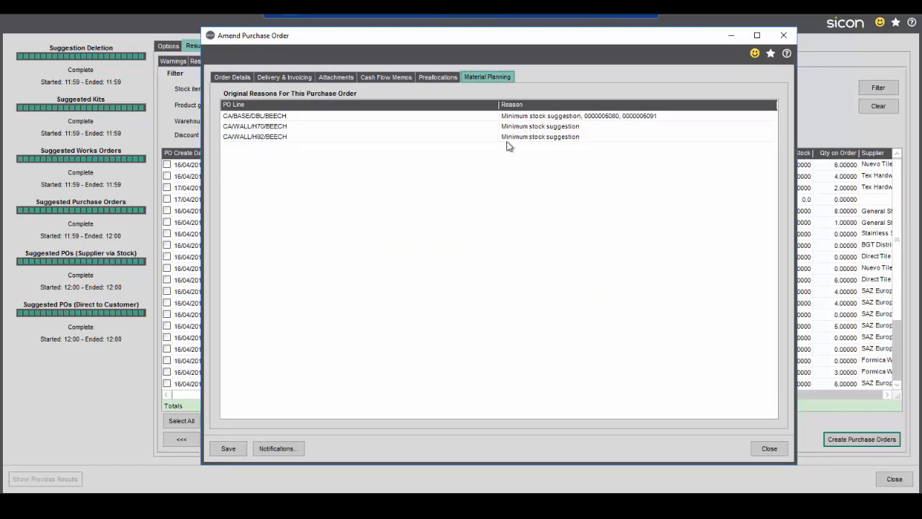
left_click(438, 79)
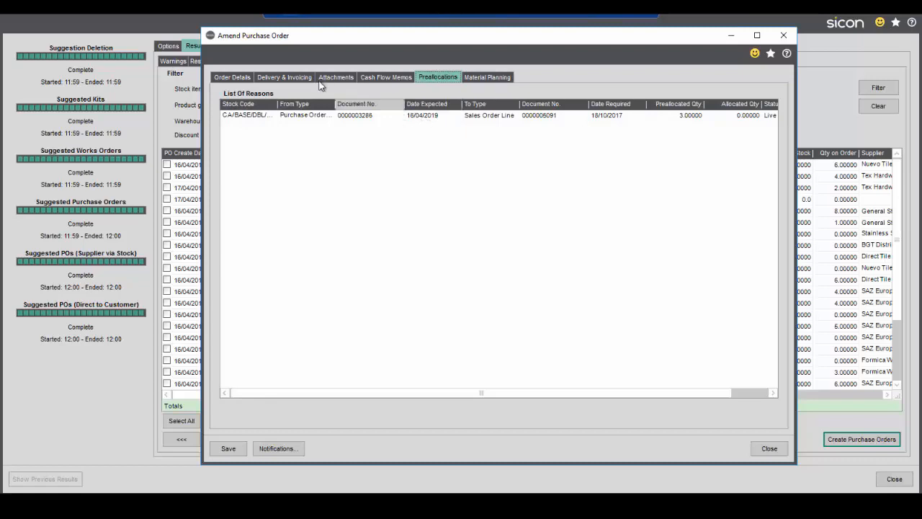
left_click(232, 77)
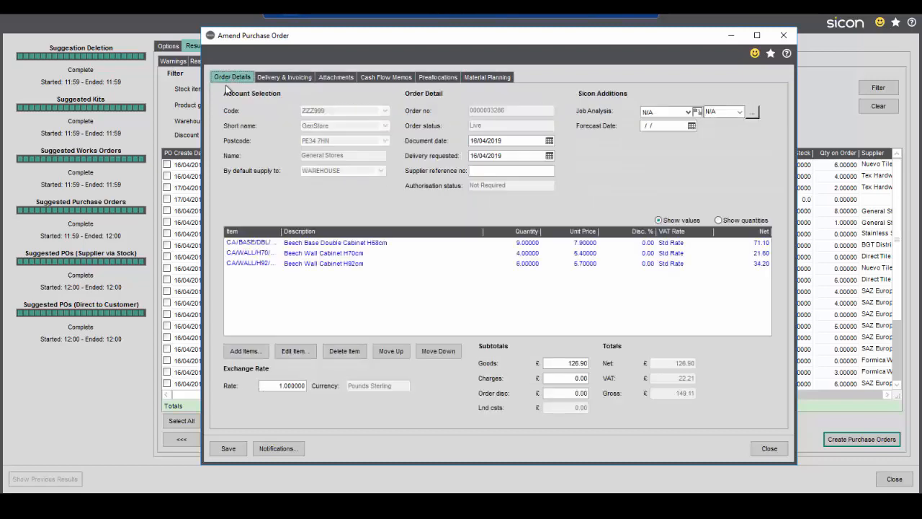
Step: Save the generated purchase order, leaving the supplier order number blank in the confirmation
left_click(228, 449)
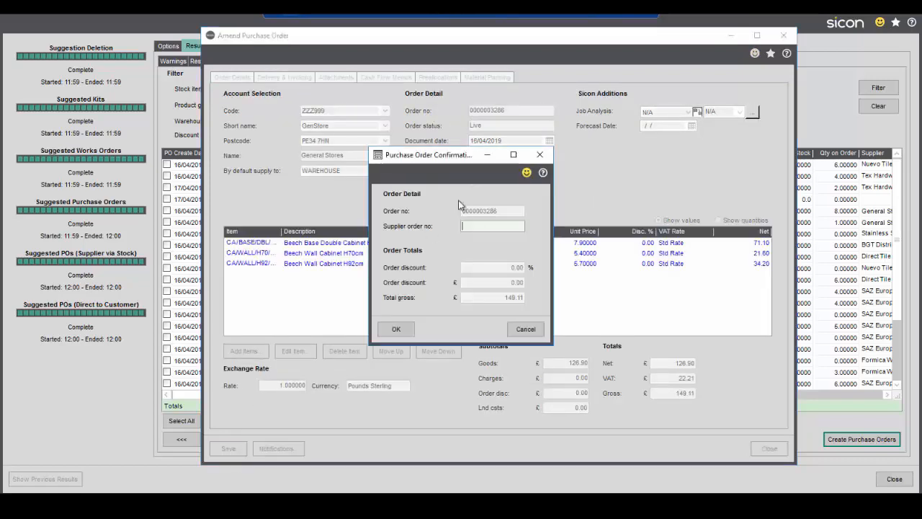
left_click(396, 332)
left_click(756, 448)
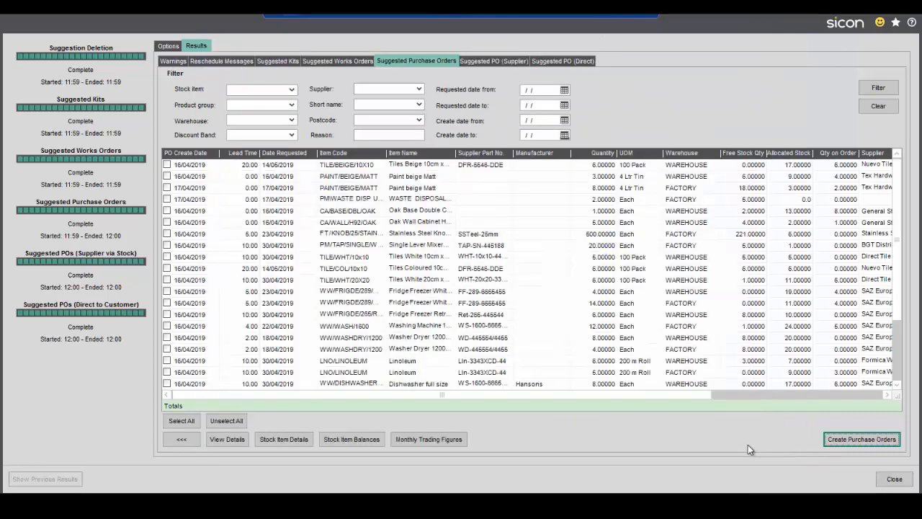
Step: Check the supplier via stock and direct to customer purchase order suggestions, and close the Material Planning results
left_click(502, 63)
left_click(573, 62)
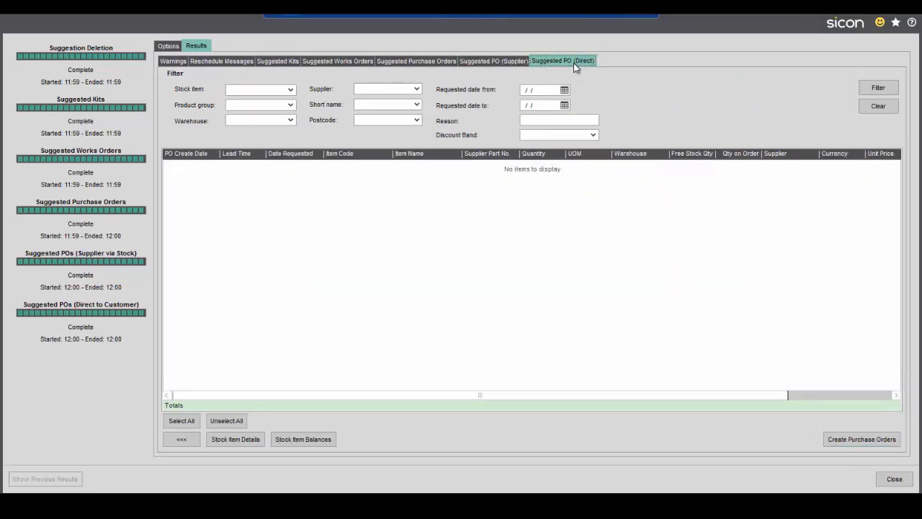
left_click(488, 62)
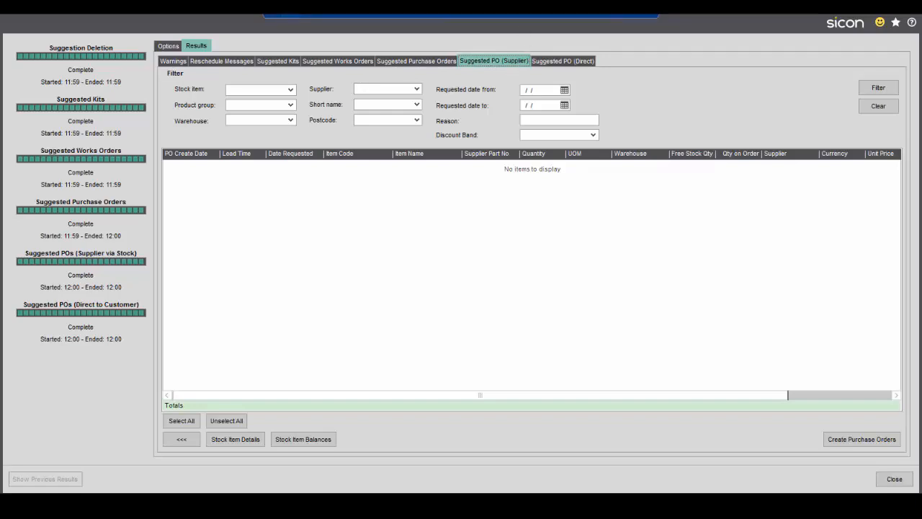
left_click(897, 481)
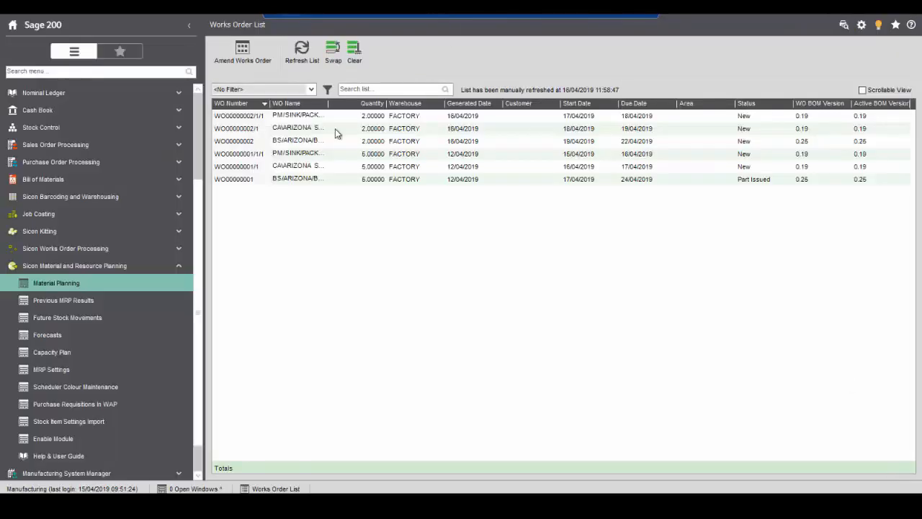
Step: Open the Capacity Plan, refresh its Rough Cut overview and examine daily labour and machine demand against availability for three weeks from 16/04/2019
scroll(198, 321, "down", 2)
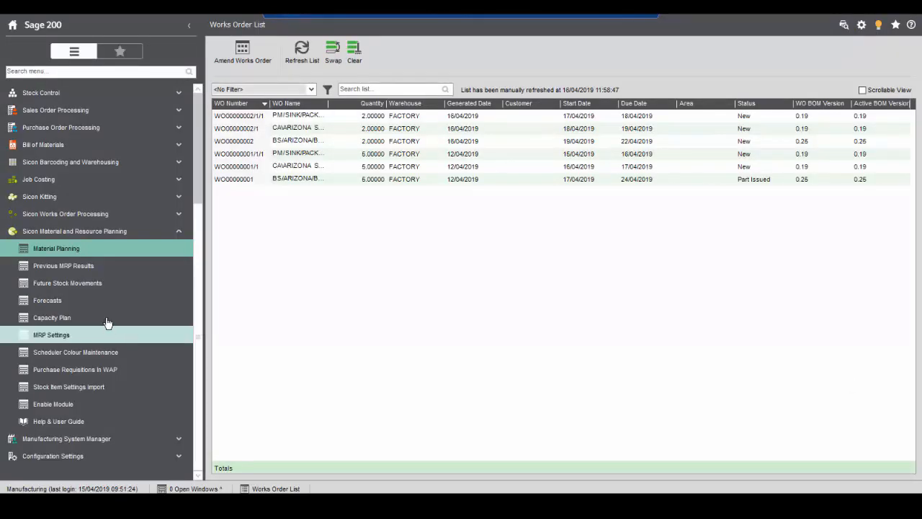
left_click(130, 318)
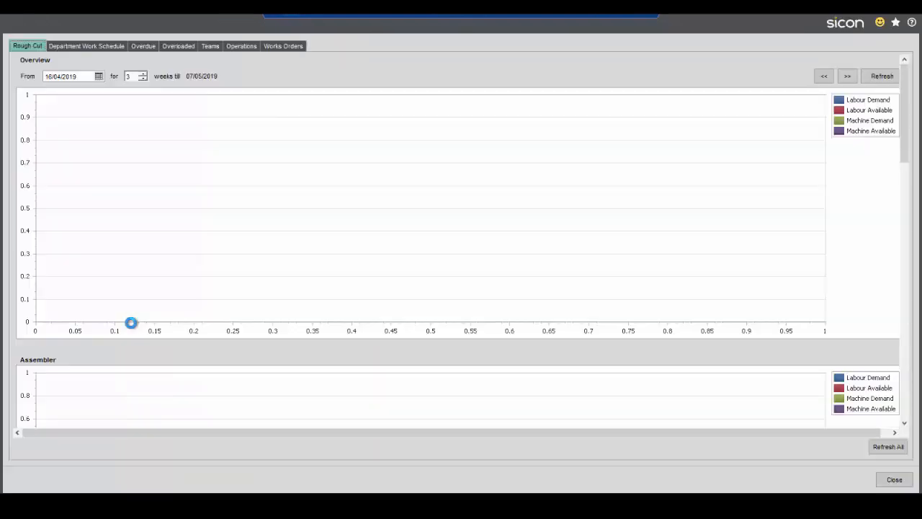
left_click(882, 76)
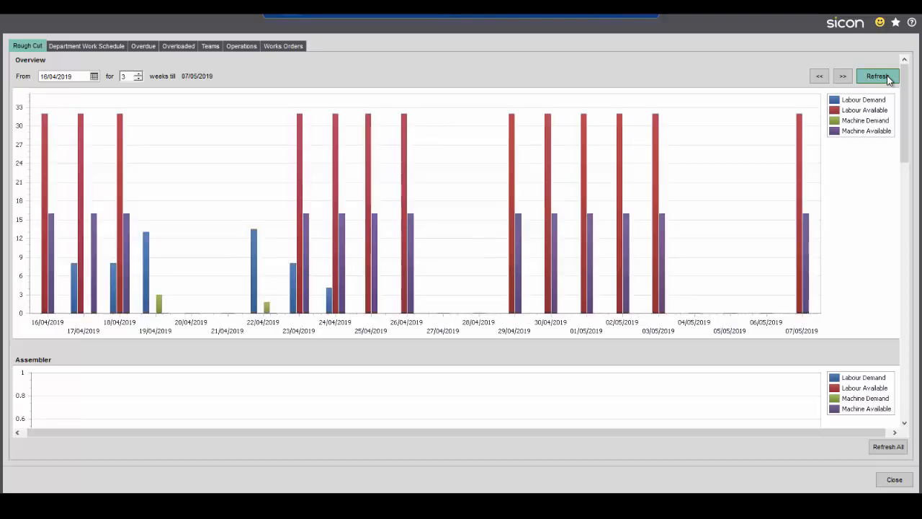
mouse_move(297, 203)
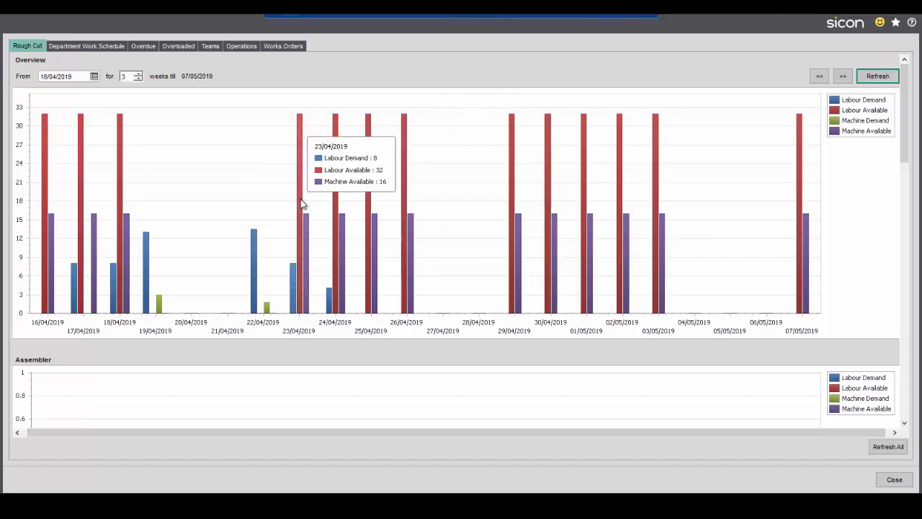
mouse_move(137, 263)
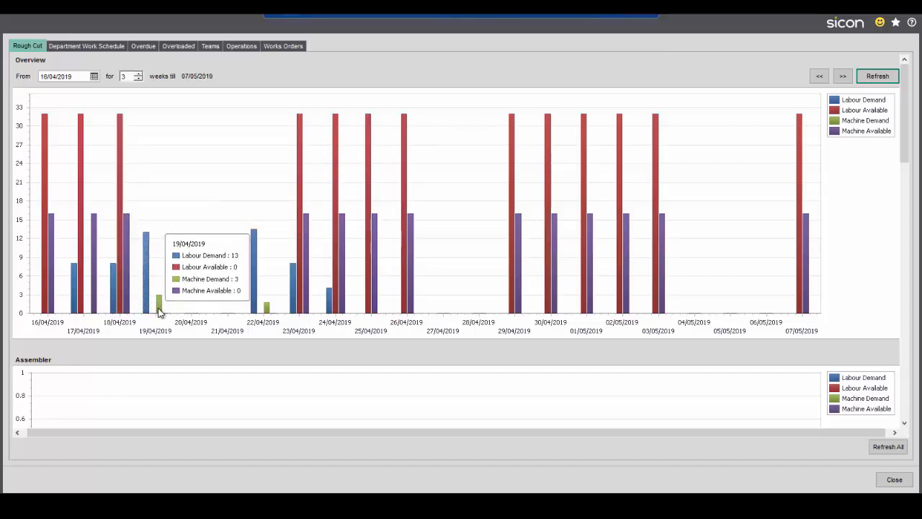
mouse_move(265, 309)
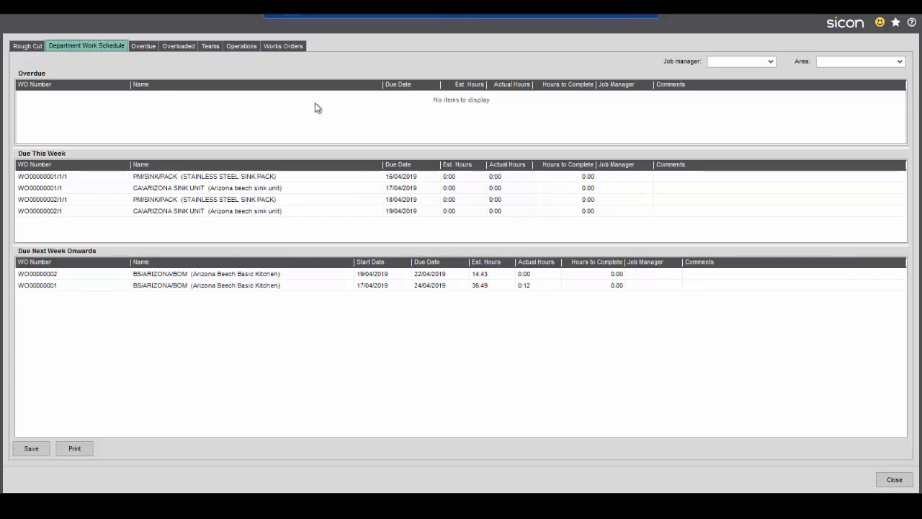
Step: Review the overdue works orders and the overloaded resources in the Capacity Plan, and return to the Rough Cut overview
left_click(143, 46)
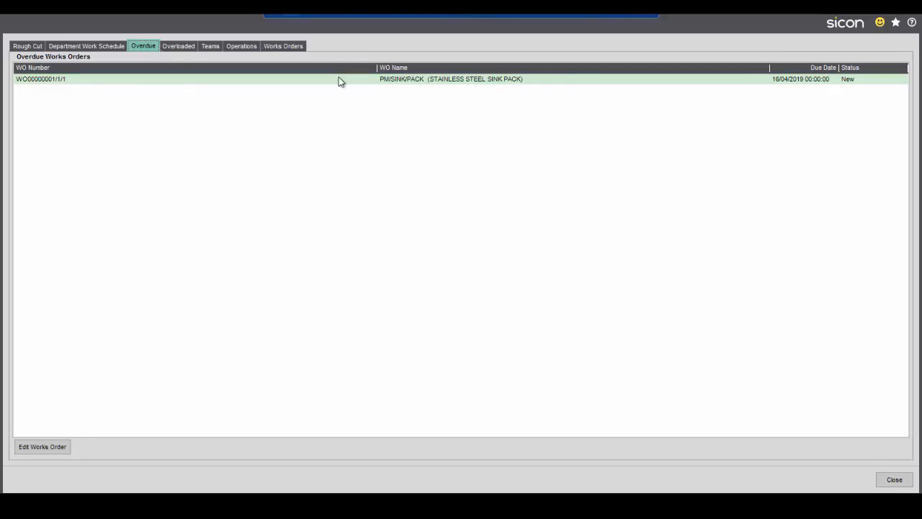
left_click(182, 47)
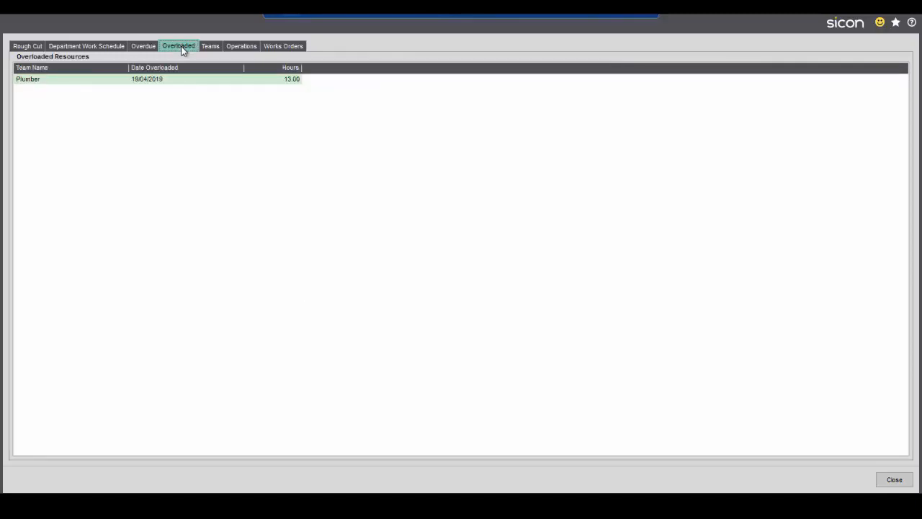
left_click(186, 80)
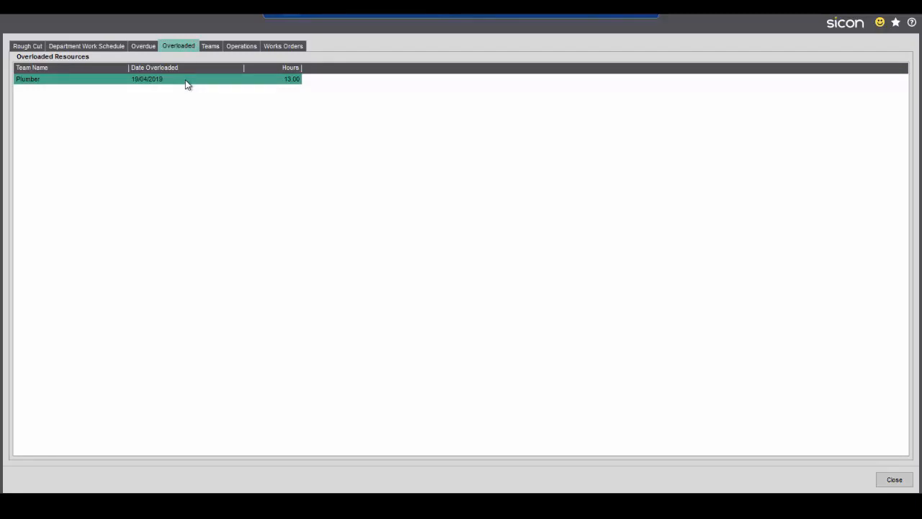
left_click(28, 45)
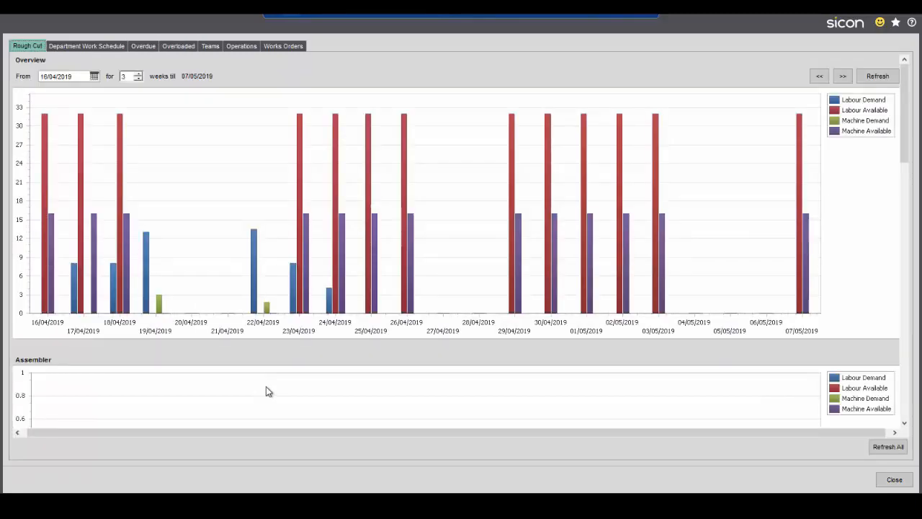
Step: Refresh the Packer and Plumber rough cut charts and check which works orders generate the Plumber demand on 19/04/2019
scroll(268, 382, "down", 8)
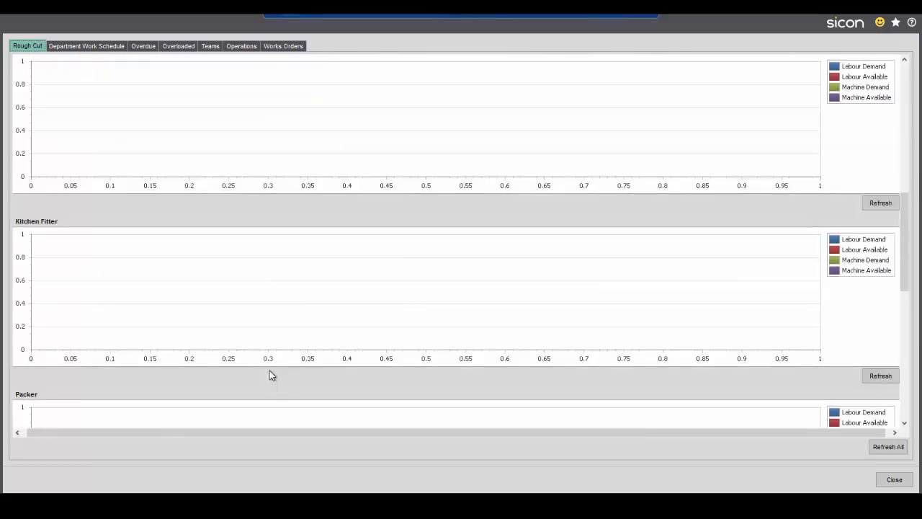
scroll(269, 370, "down", 6)
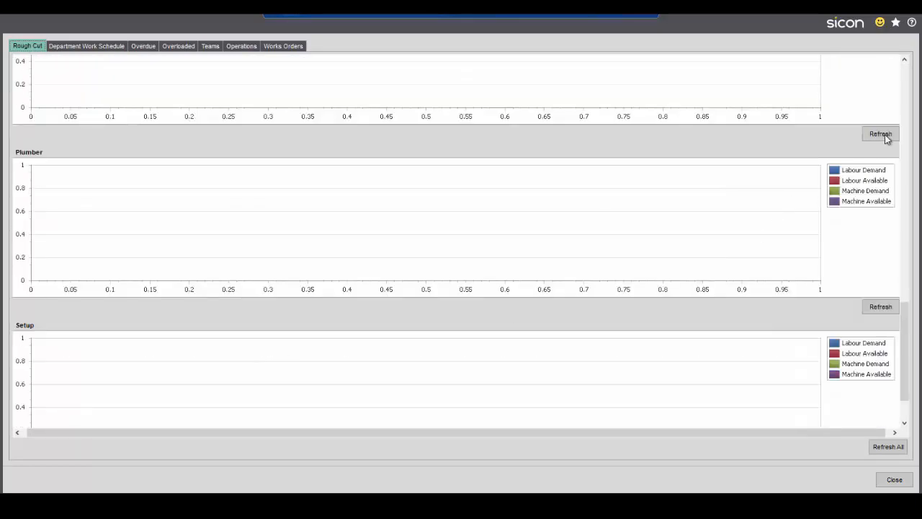
left_click(881, 134)
left_click(880, 307)
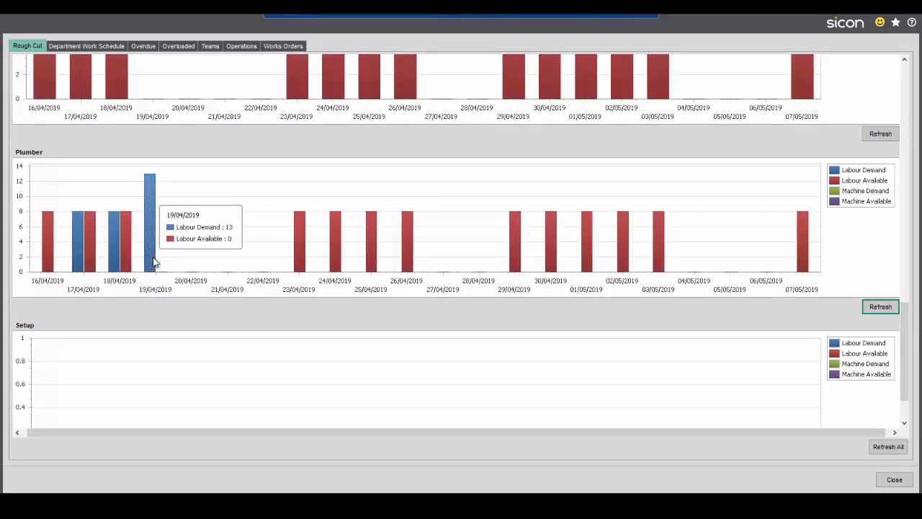
double_click(151, 261)
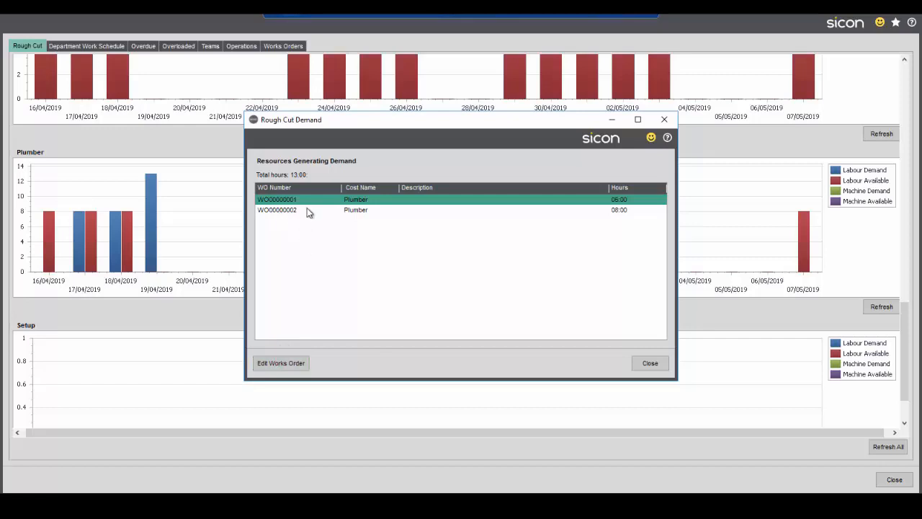
left_click(650, 364)
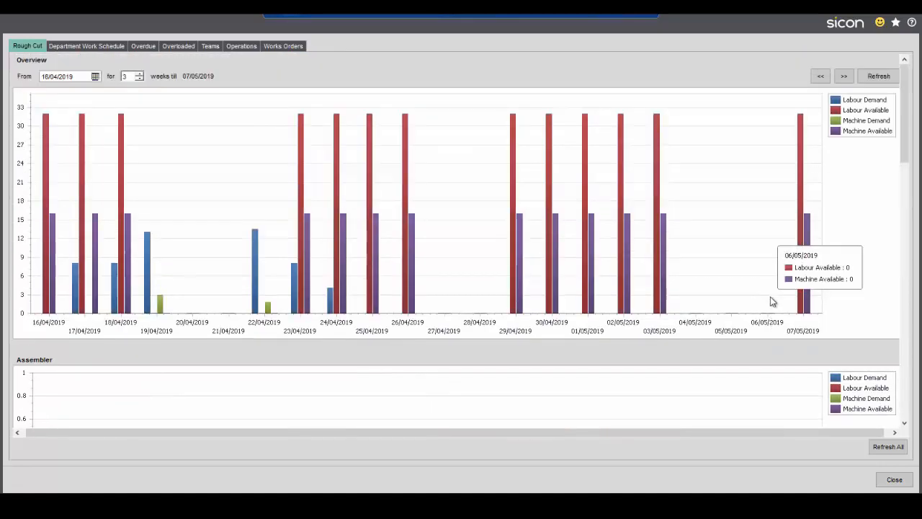
Step: Display the team schedules for Plumber, Packer, Assembler and Kitchen fitter, and examine the Plumber runtime operation's details
left_click(211, 47)
left_click(19, 230)
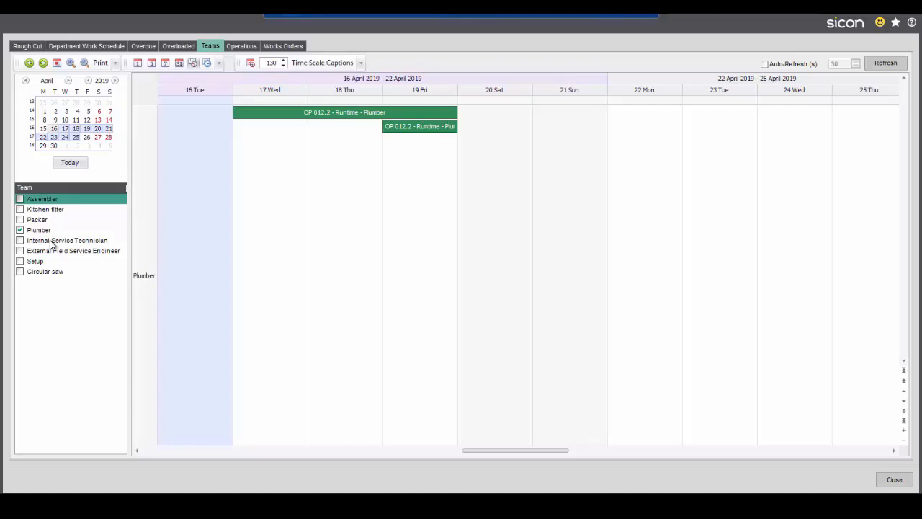
left_click(19, 220)
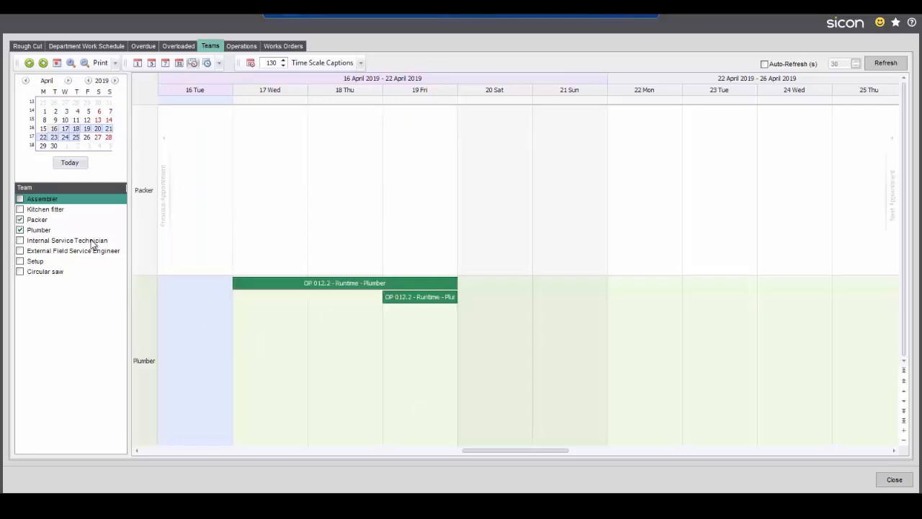
left_click(19, 199)
left_click(20, 209)
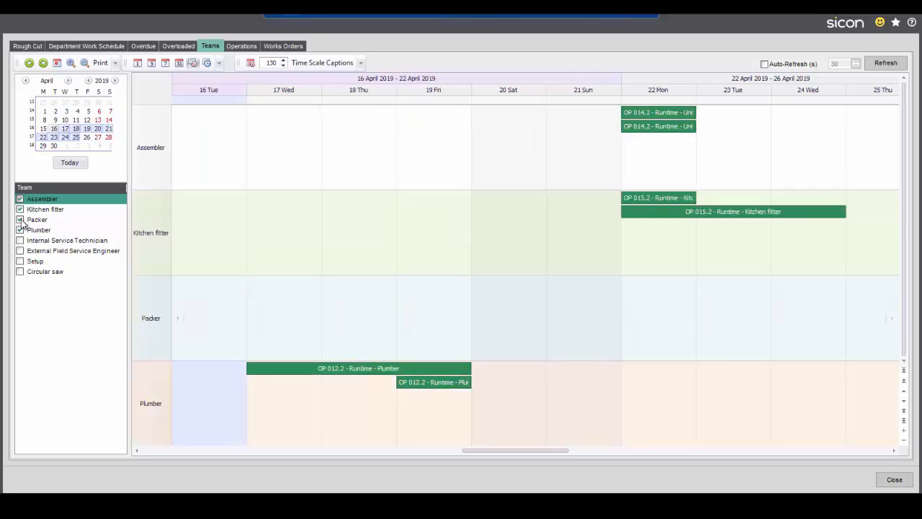
mouse_move(370, 373)
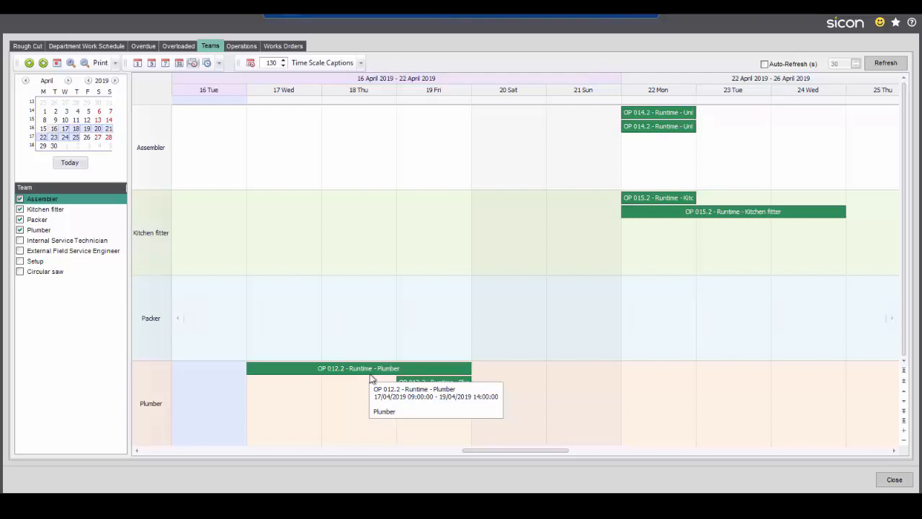
Step: Show the works orders on the Capacity Plan timeline and review their spans around 15 April 2019
left_click(284, 48)
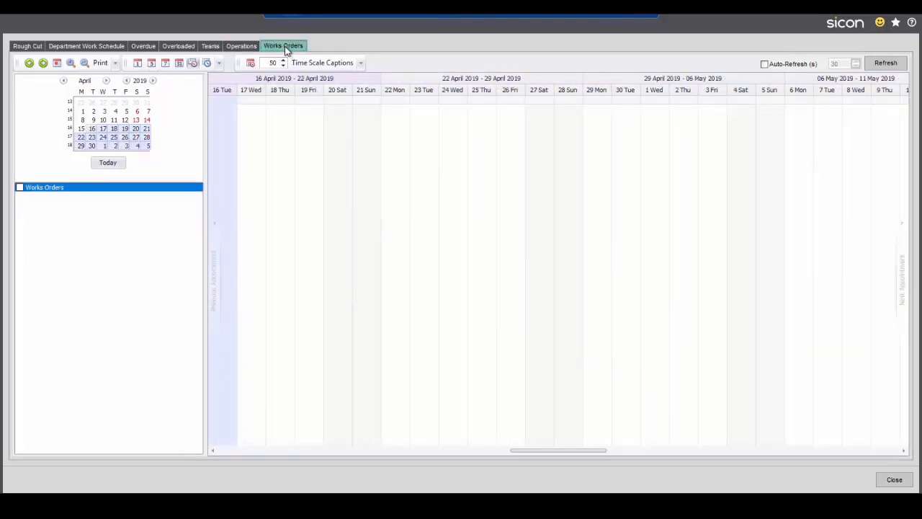
left_click(20, 188)
left_click_drag(512, 452, 488, 442)
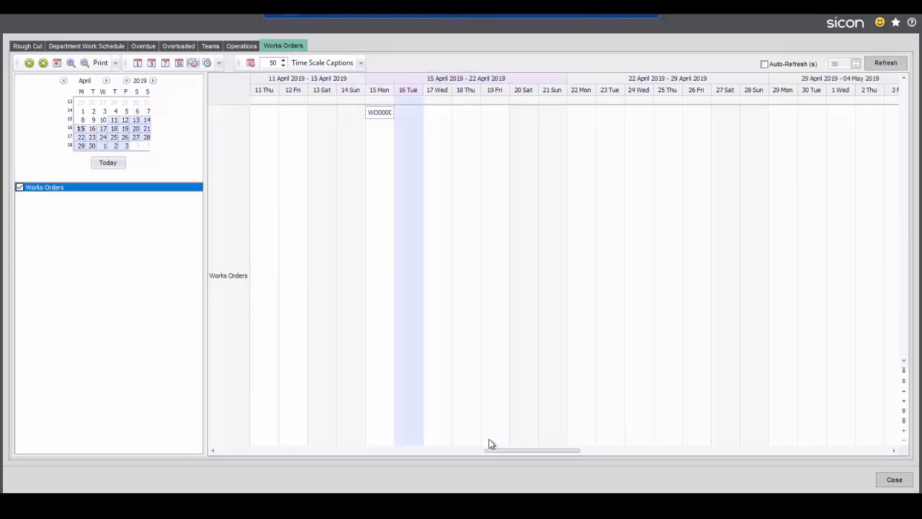
left_click(453, 451)
left_click_drag(475, 453, 562, 463)
mouse_move(412, 116)
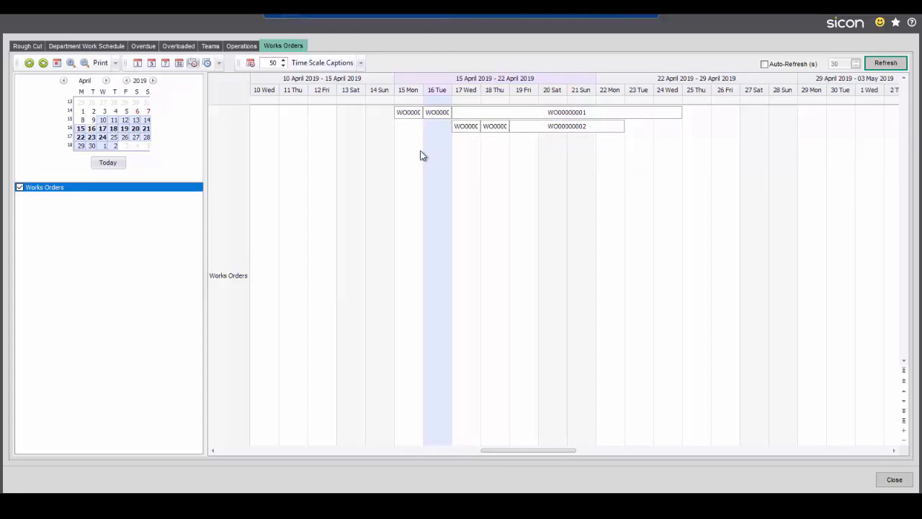
Step: Display the operations of both works orders in the Capacity Plan, refresh them and inspect the Circular saw runtime operation
left_click(241, 45)
left_click(20, 187)
left_click(20, 196)
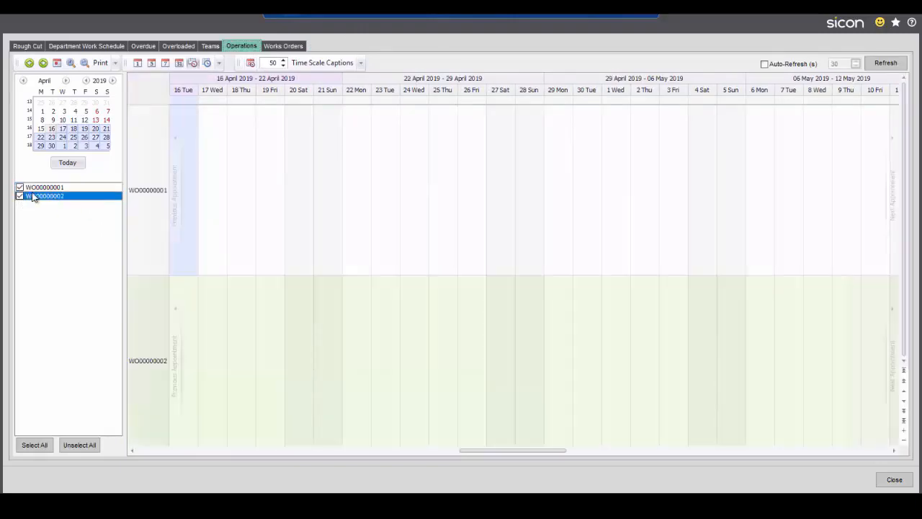
left_click(894, 64)
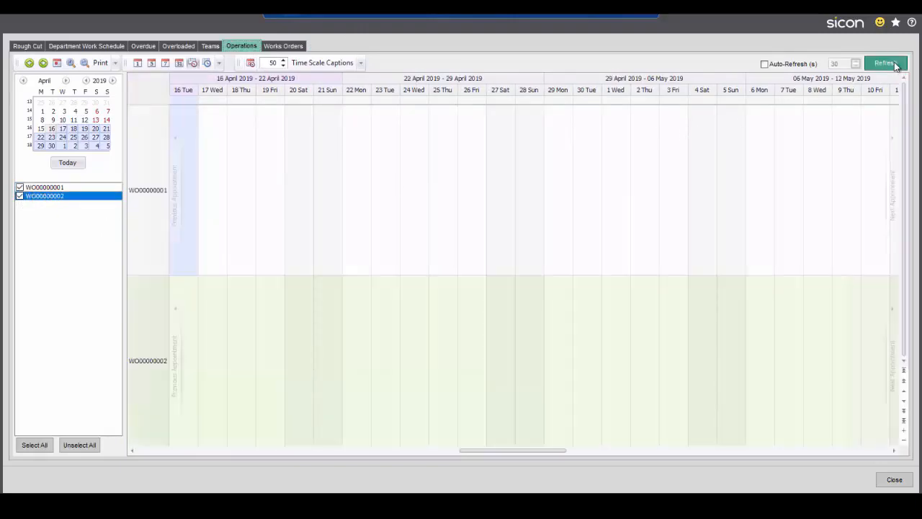
mouse_move(324, 143)
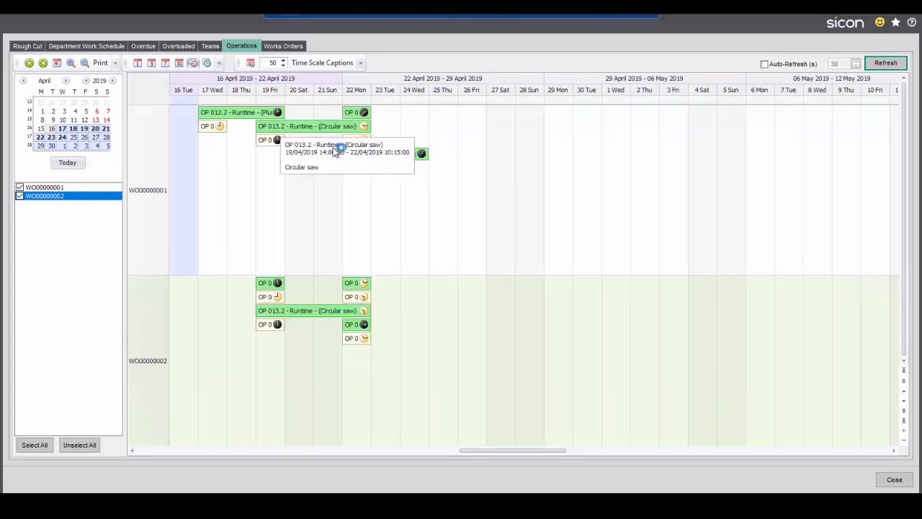
Step: Examine the operations schedule at 15 Minutes time scale, going to the next appointment, and return to the day and week overview
left_click(250, 63)
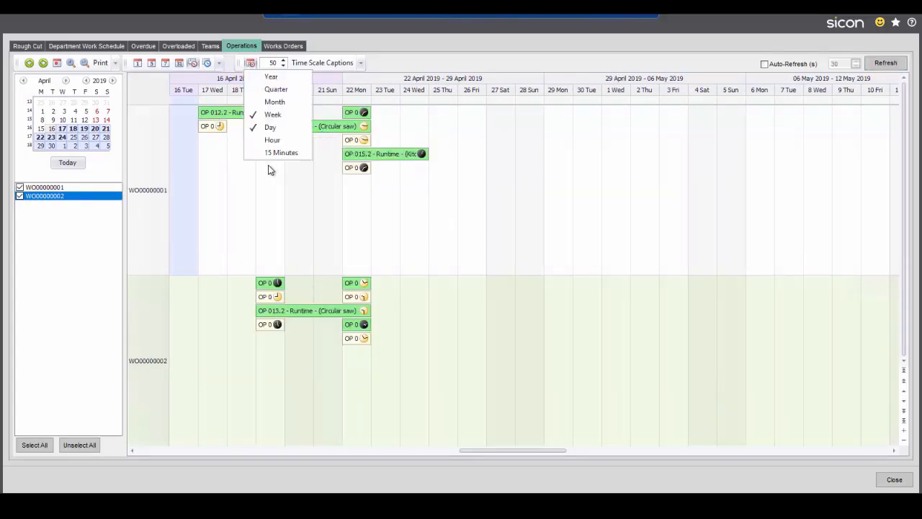
left_click(278, 153)
left_click(885, 62)
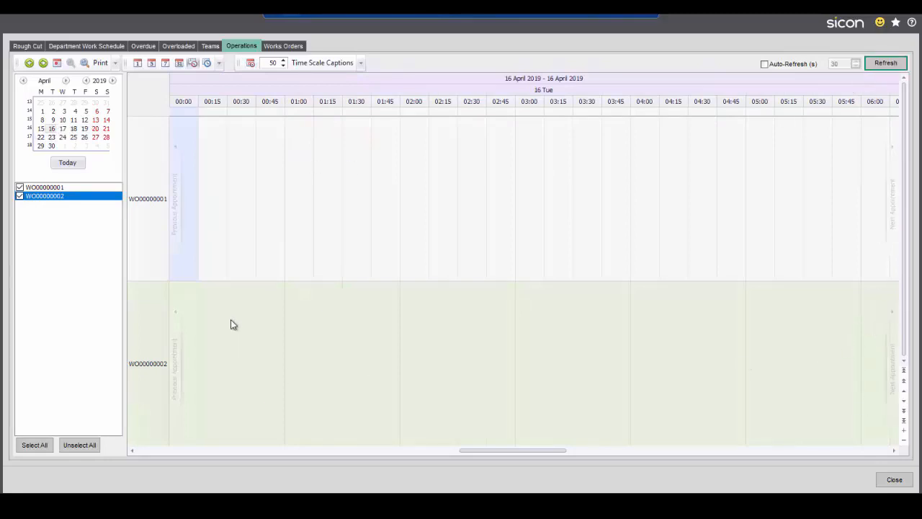
left_click_drag(535, 455, 563, 450)
left_click(251, 63)
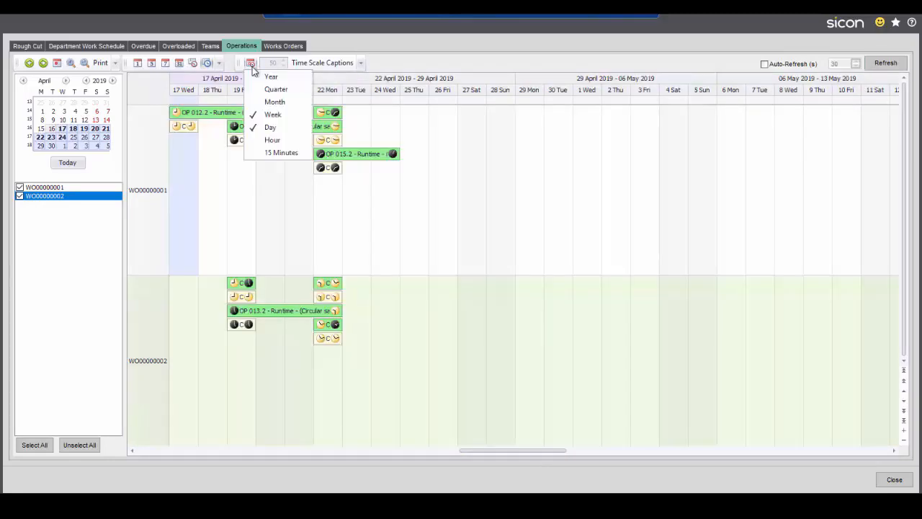
left_click(270, 153)
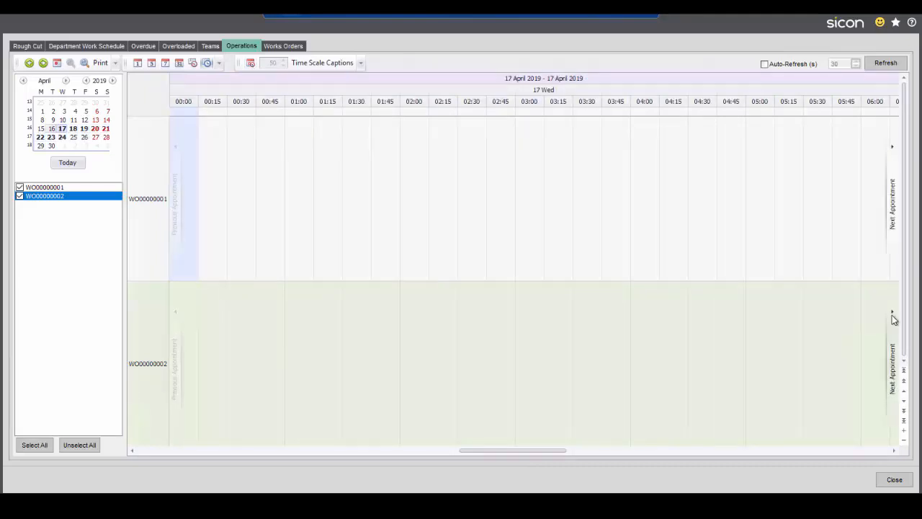
left_click(893, 320)
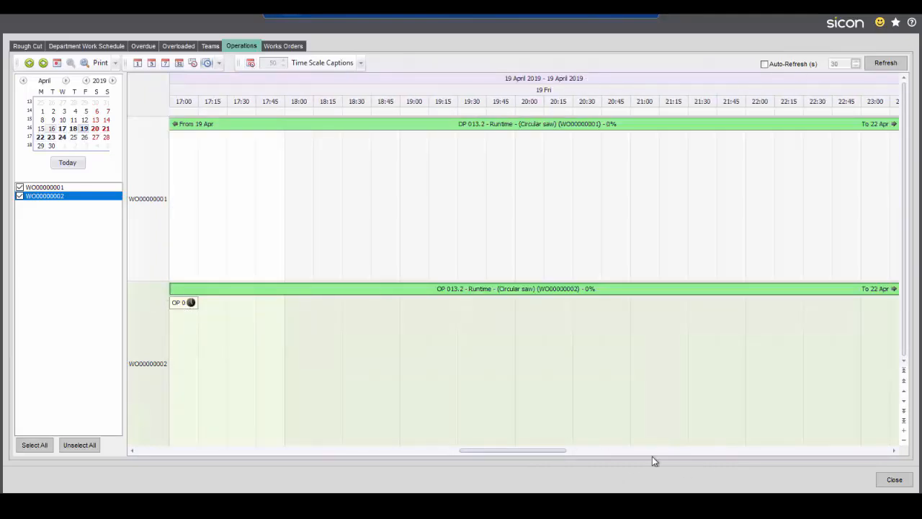
left_click_drag(559, 452, 571, 451)
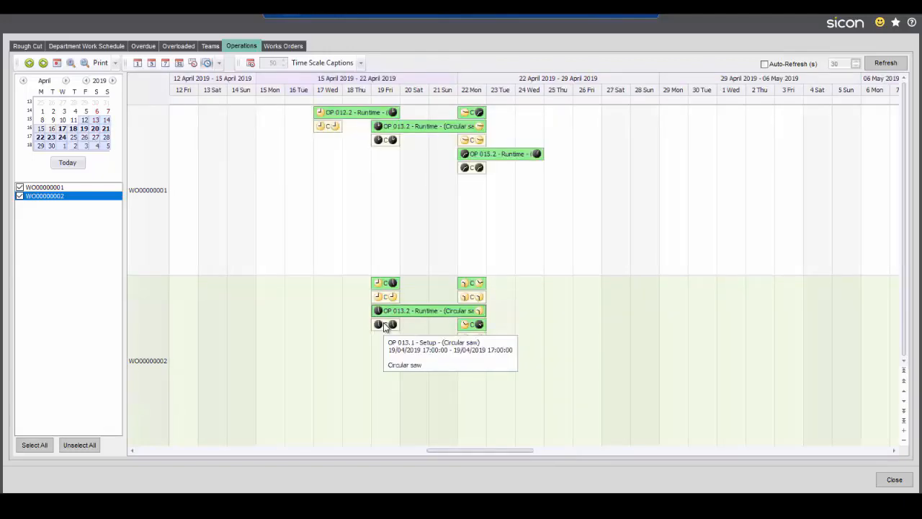
Step: Reschedule the second works order's Circular saw runtime to 22/04/2019 and its Unit Assembler runtime to 23/04/2019, and check the resulting times
left_click_drag(395, 313, 439, 313)
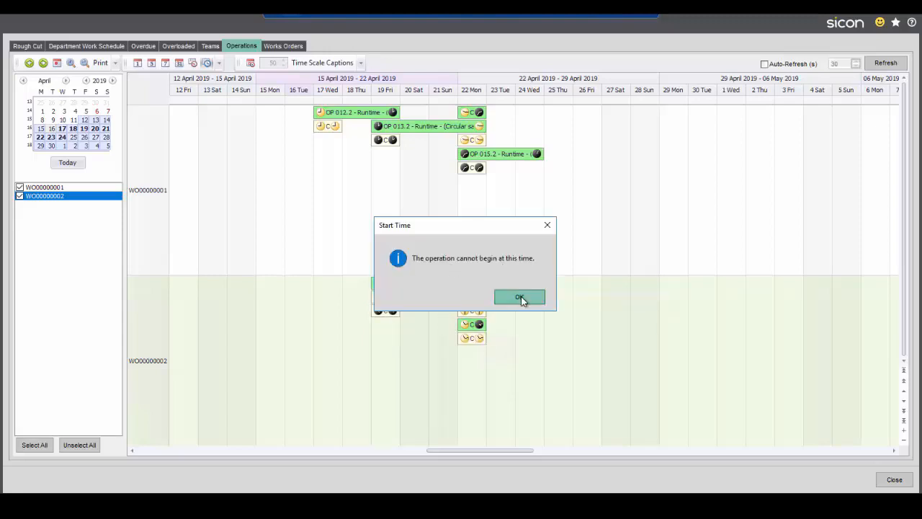
left_click(520, 297)
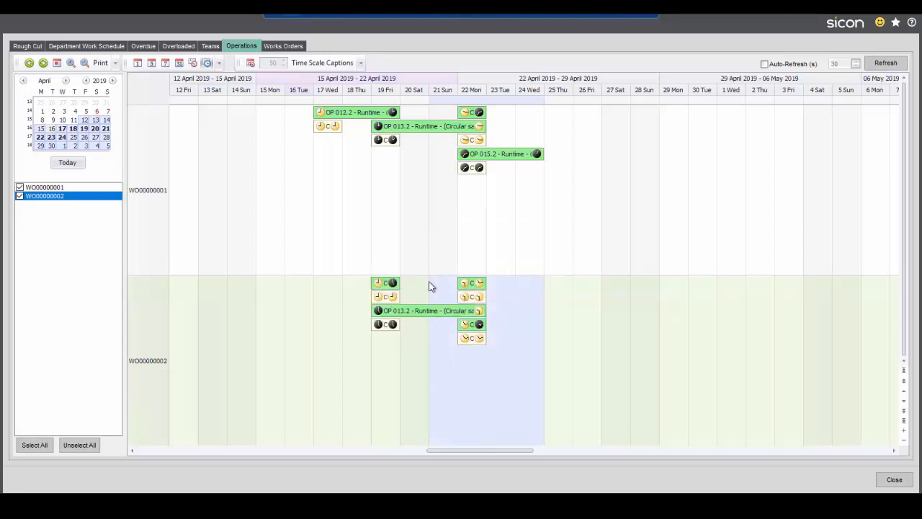
left_click_drag(390, 313, 474, 317)
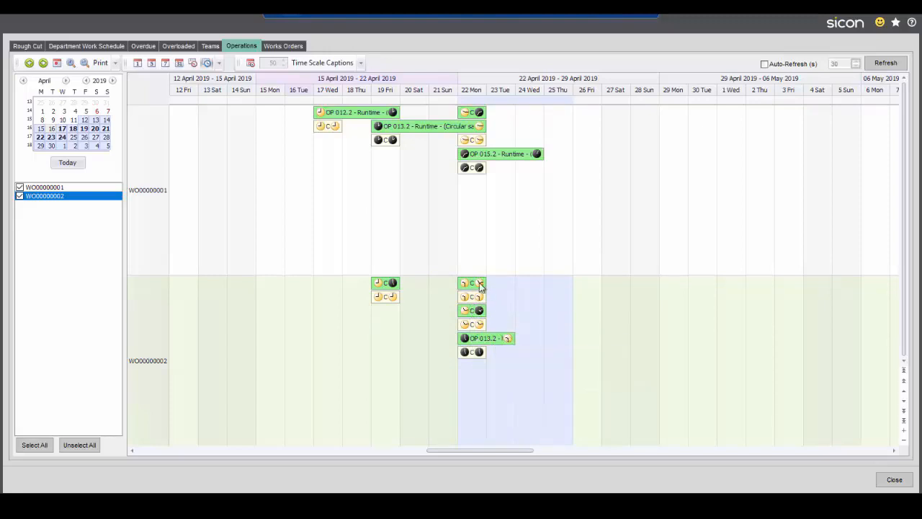
left_click_drag(476, 288, 503, 320)
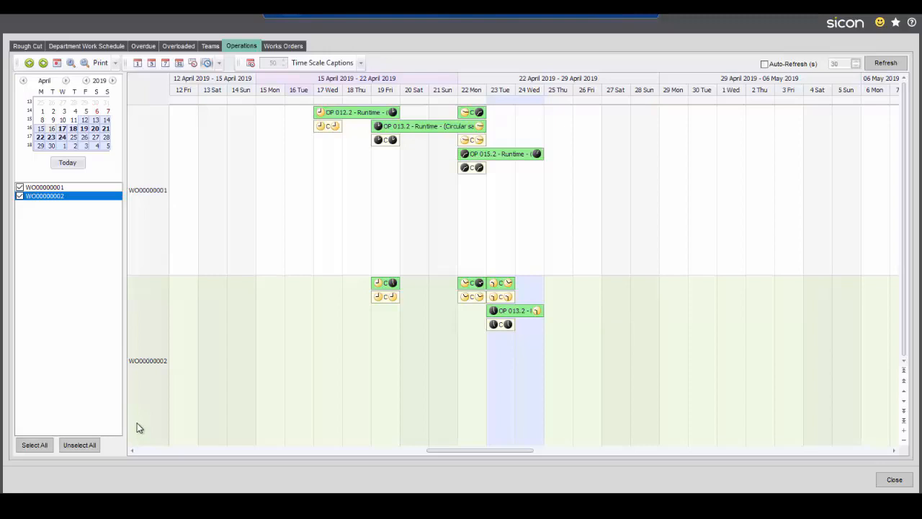
mouse_move(505, 299)
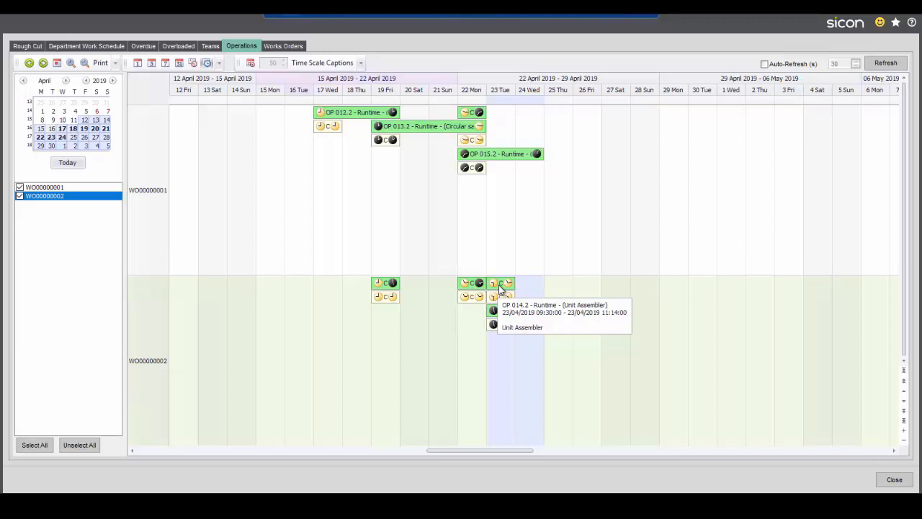
mouse_move(494, 164)
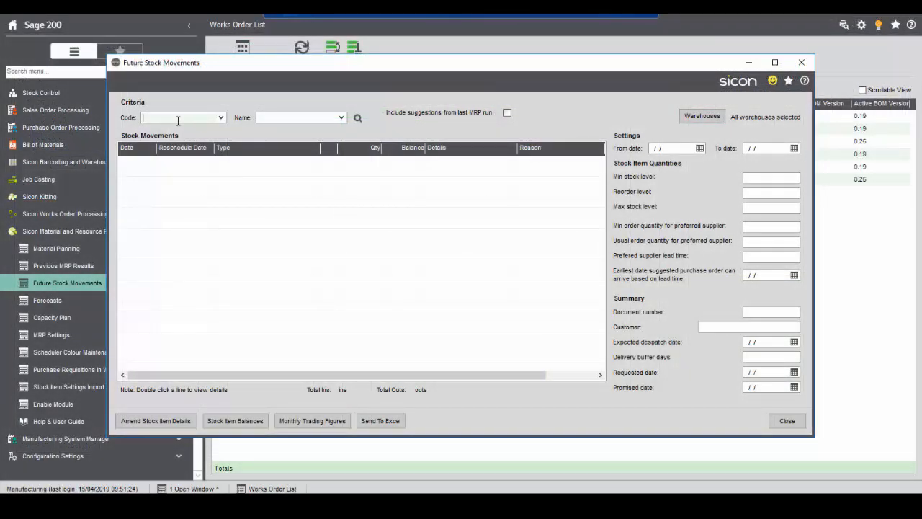
Step: Look up the future stock movements of the Espresso Machine by name, review them and close the enquiry
key("Tab")
type("esp")
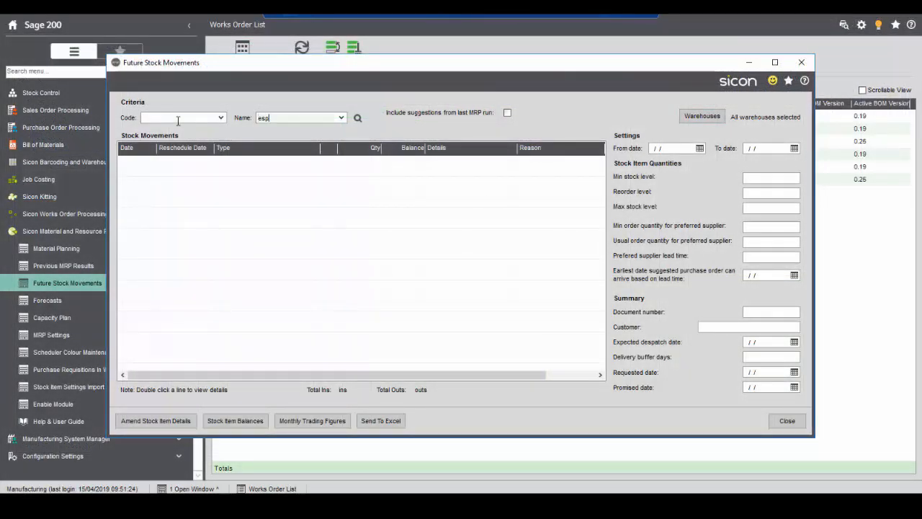
key("Tab")
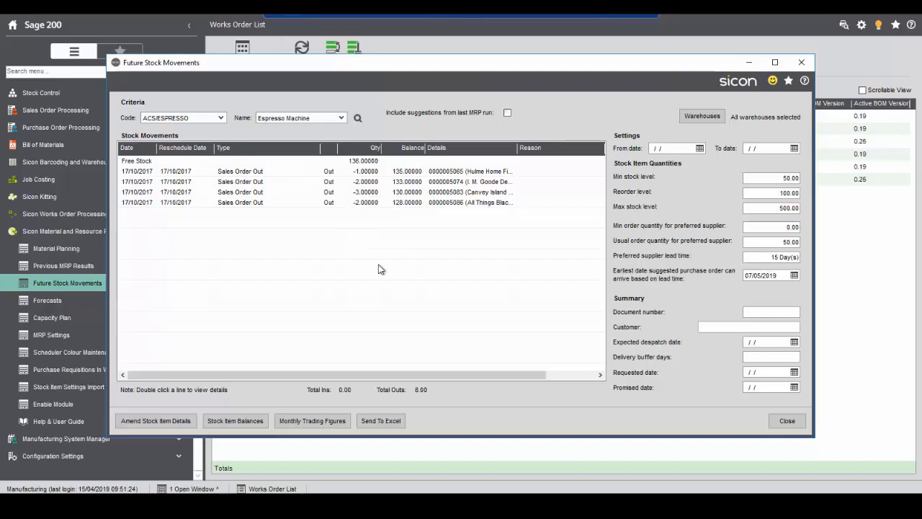
left_click(791, 423)
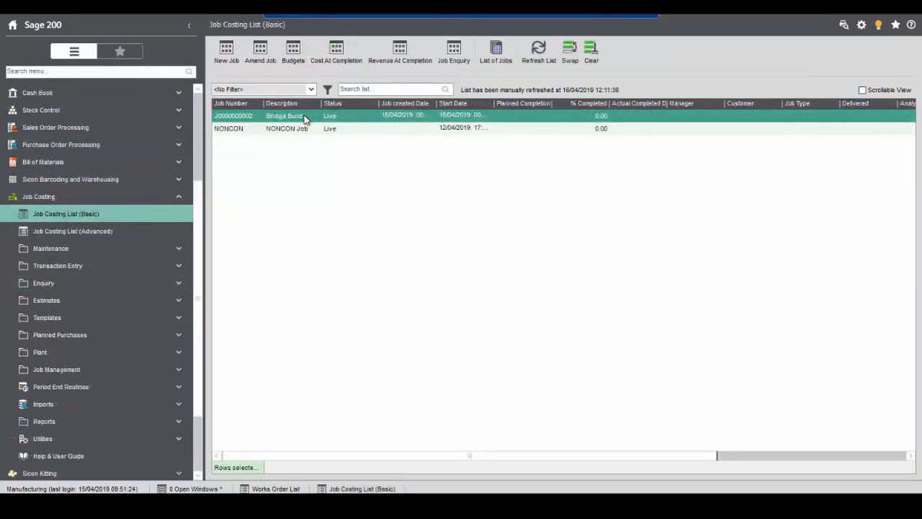
Step: Open the Bridge Build job for amendment and expand Phase 1 and its Design stage in the phases structure
left_click(269, 60)
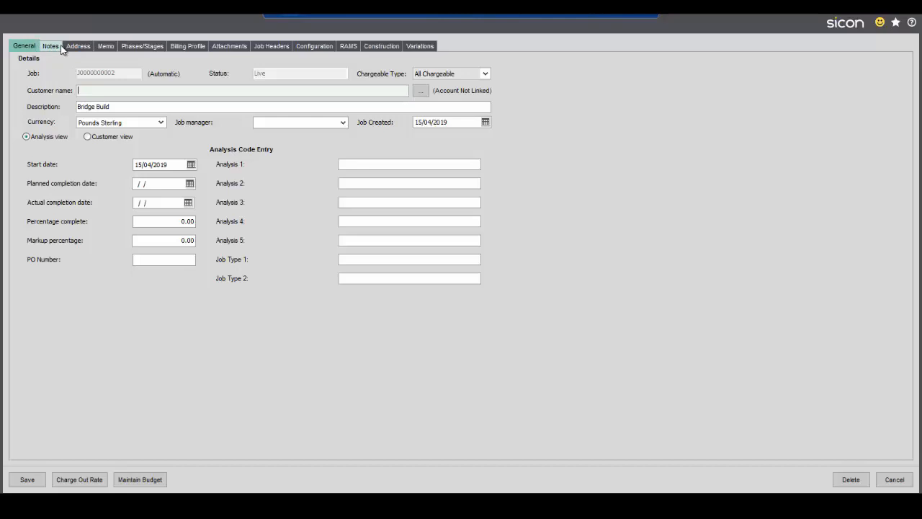
left_click(141, 46)
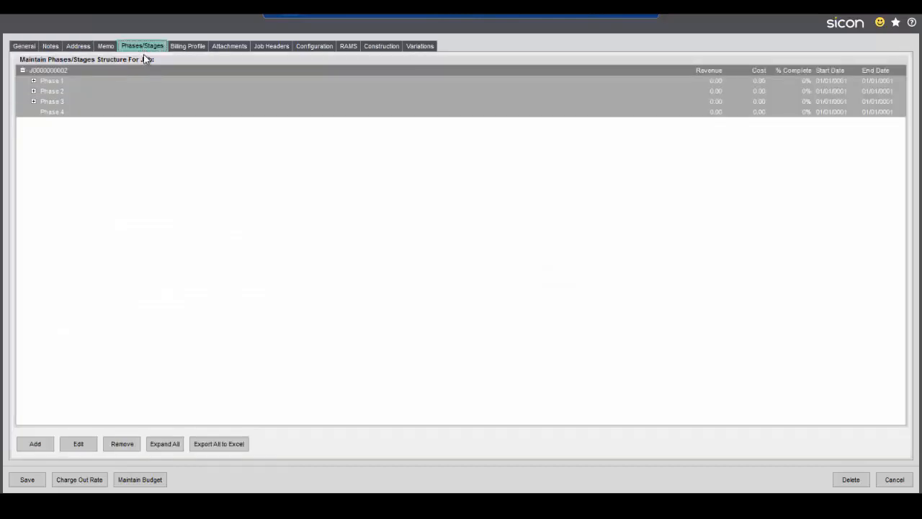
left_click(33, 82)
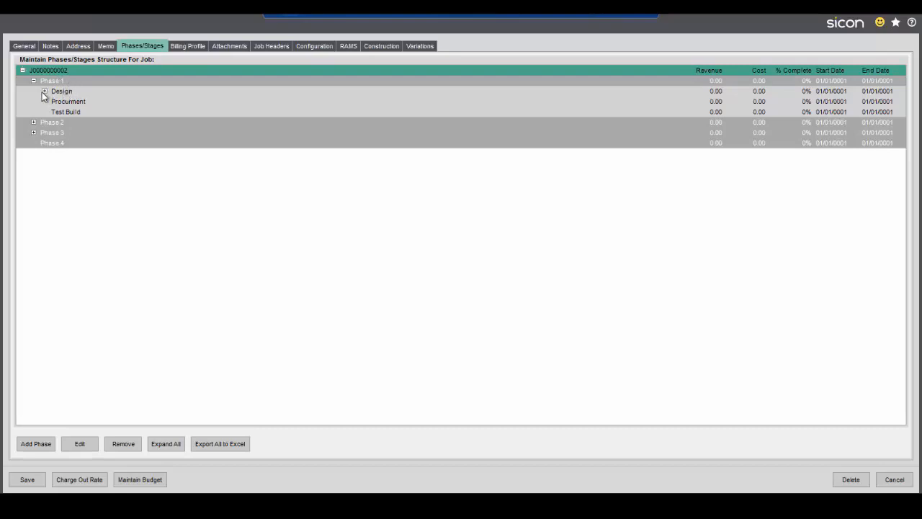
left_click(44, 92)
Step: Start adding an operation to the Drawings activity under the Design stage of Phase 1
left_click(90, 105)
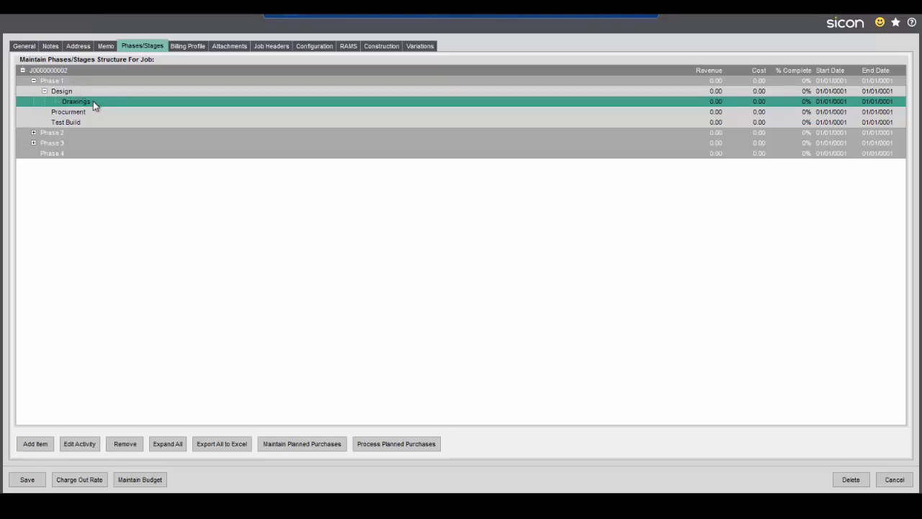
left_click(37, 444)
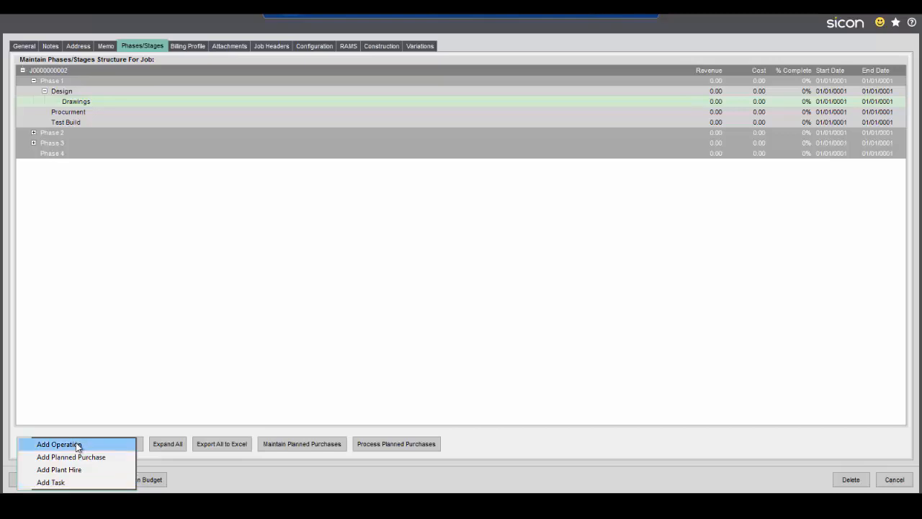
left_click(77, 445)
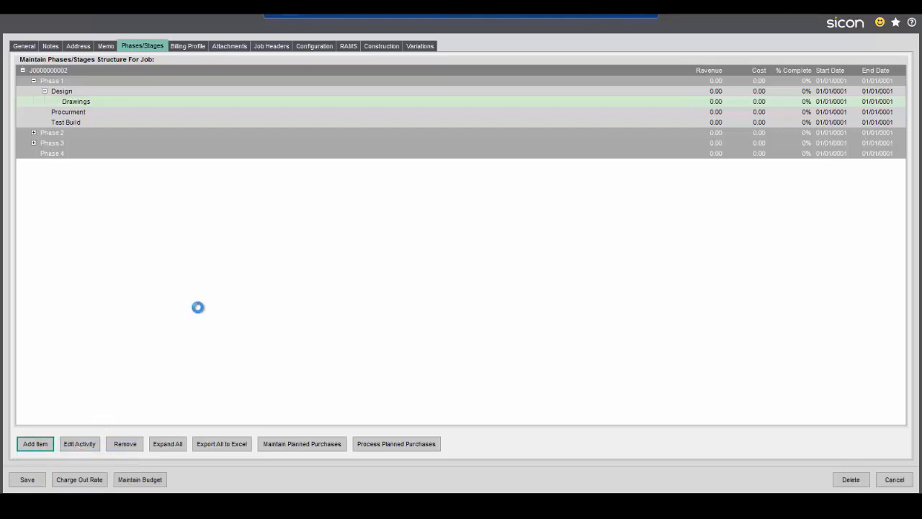